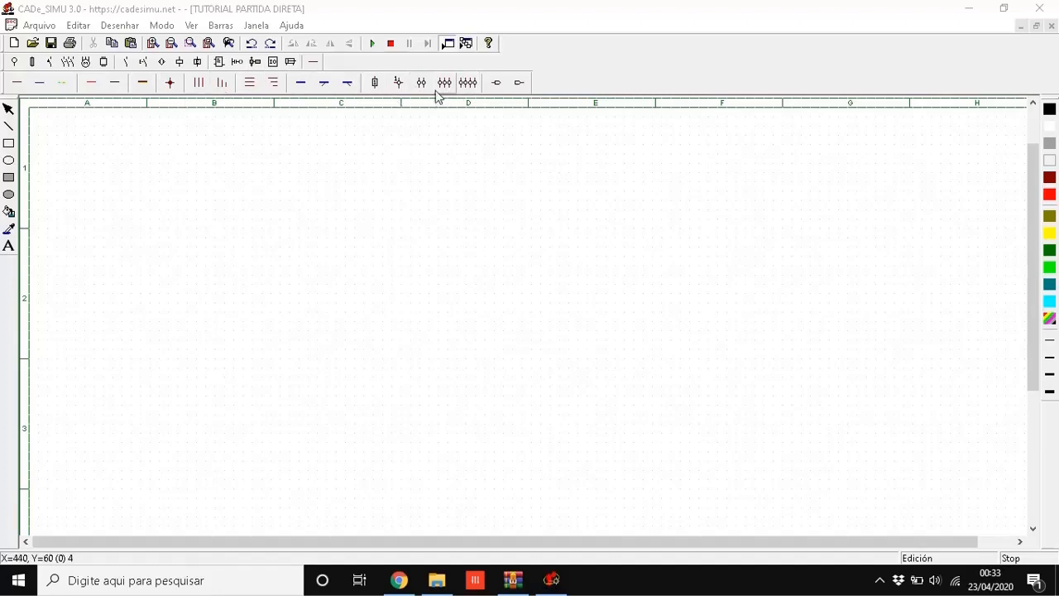
# - Place a three-phase L1, L2, L3 power supply near the upper-left corner of the sheet in zone A1
pyautogui.click(14, 63)
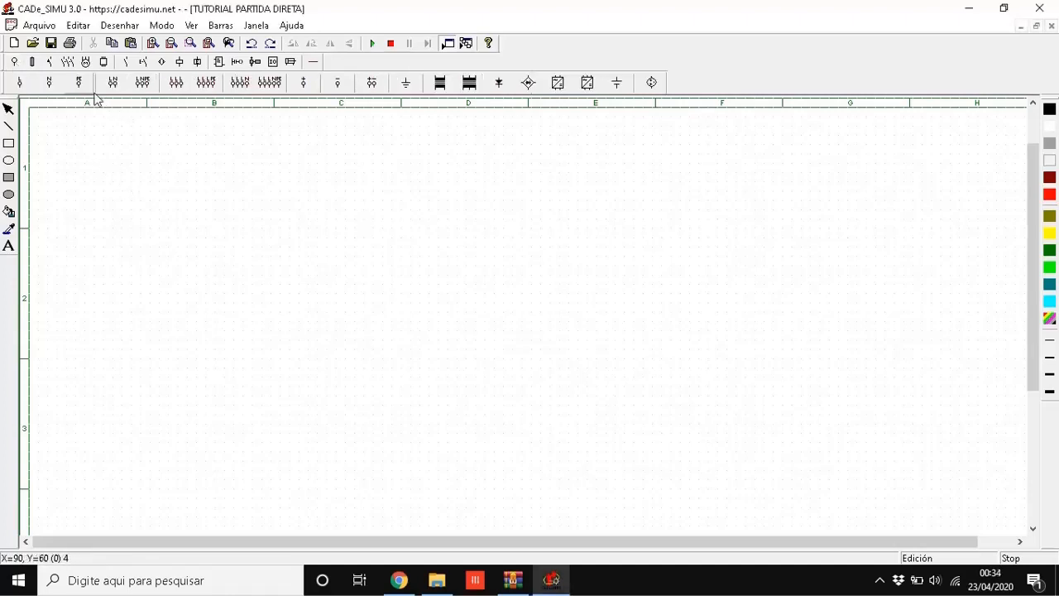
pyautogui.click(177, 84)
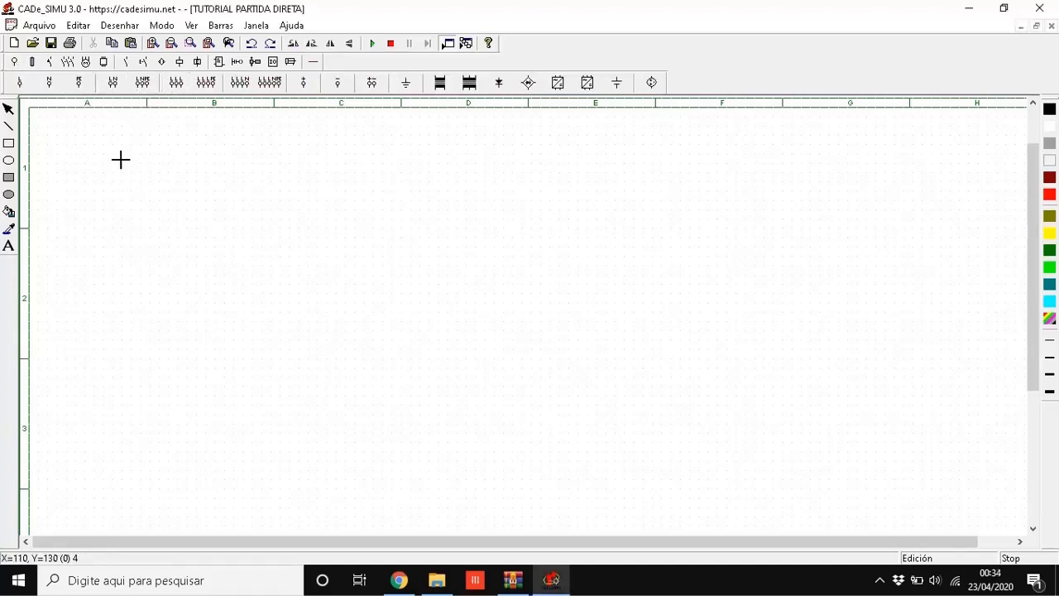
pyautogui.click(77, 149)
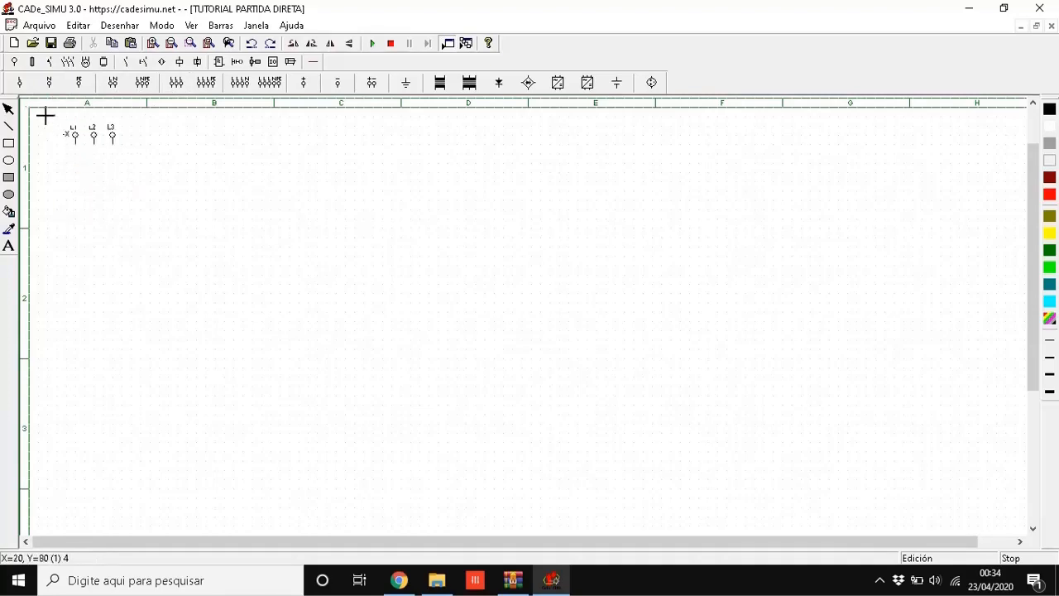
# - Place a neutral N supply terminal in zone A4, well below the three-phase supply, and end the placement
pyautogui.click(52, 88)
pyautogui.scroll(-1, 81, 484)
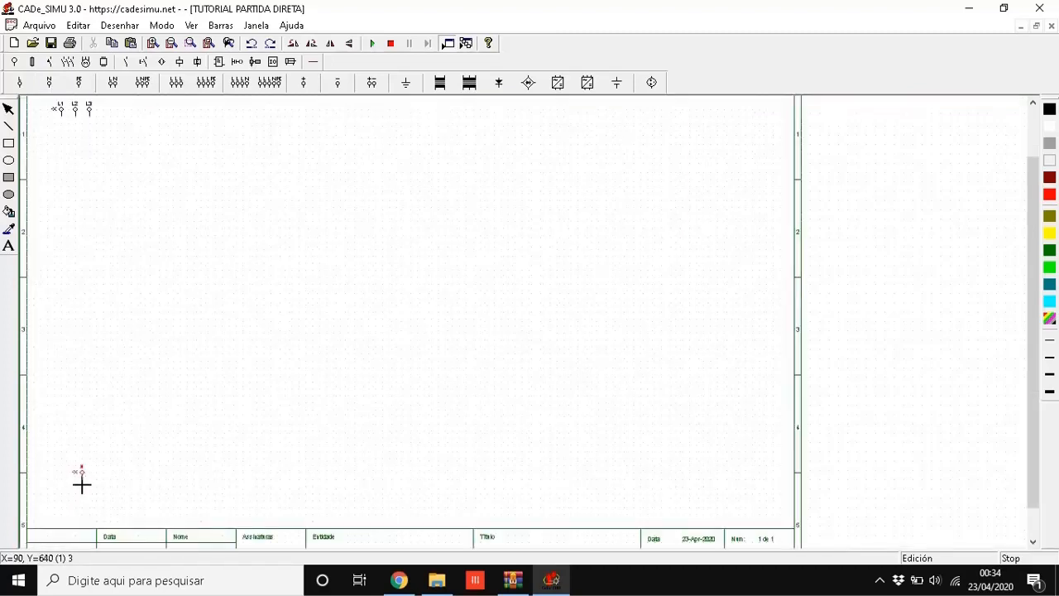
pyautogui.click(70, 429)
pyautogui.press('Escape')
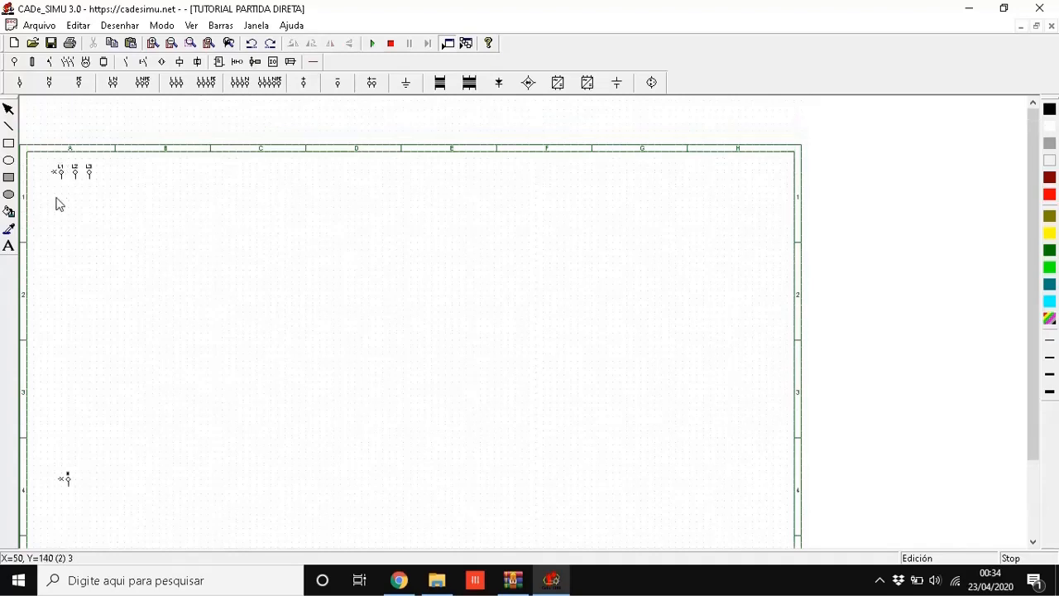
# - Examine the placed L1, L2, L3 supply and the neutral terminal lower on the sheet
pyautogui.scroll(2, 47, 201)
pyautogui.scroll(-2, 127, 222)
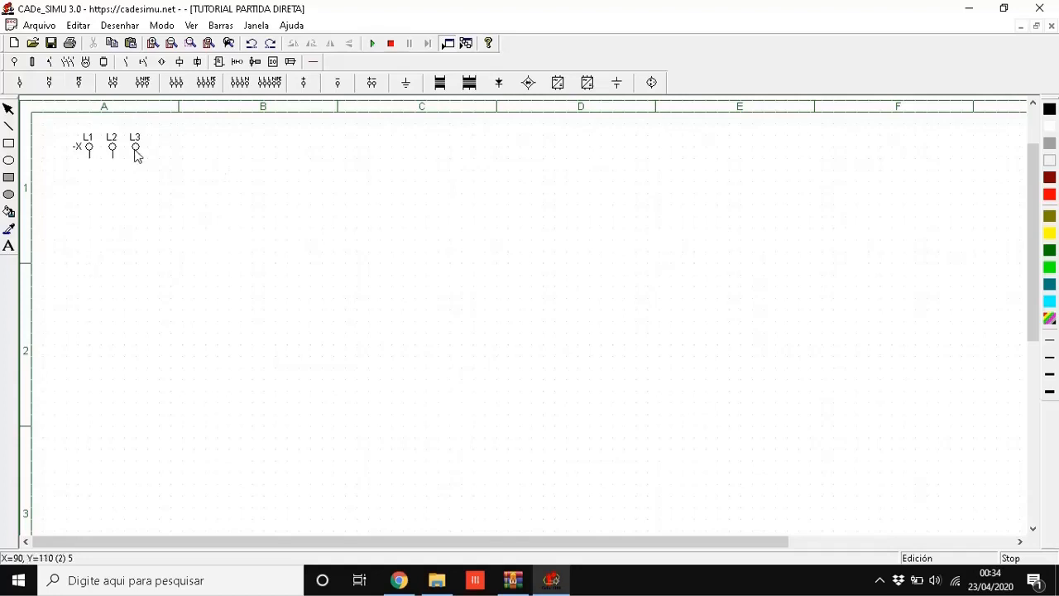
pyautogui.scroll(-3, 165, 194)
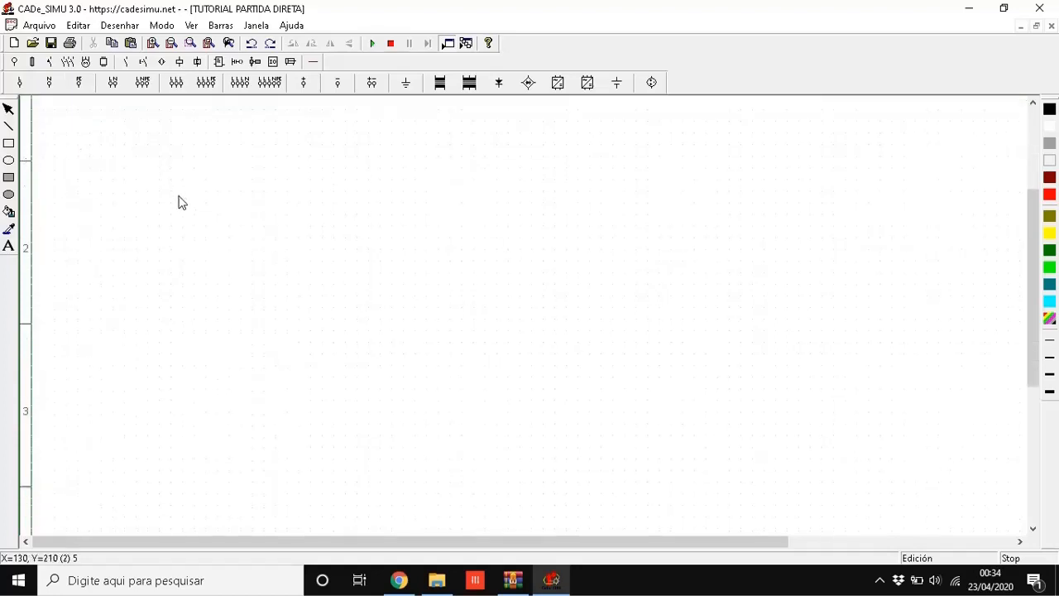
pyautogui.scroll(1, 161, 430)
pyautogui.scroll(-1, 107, 391)
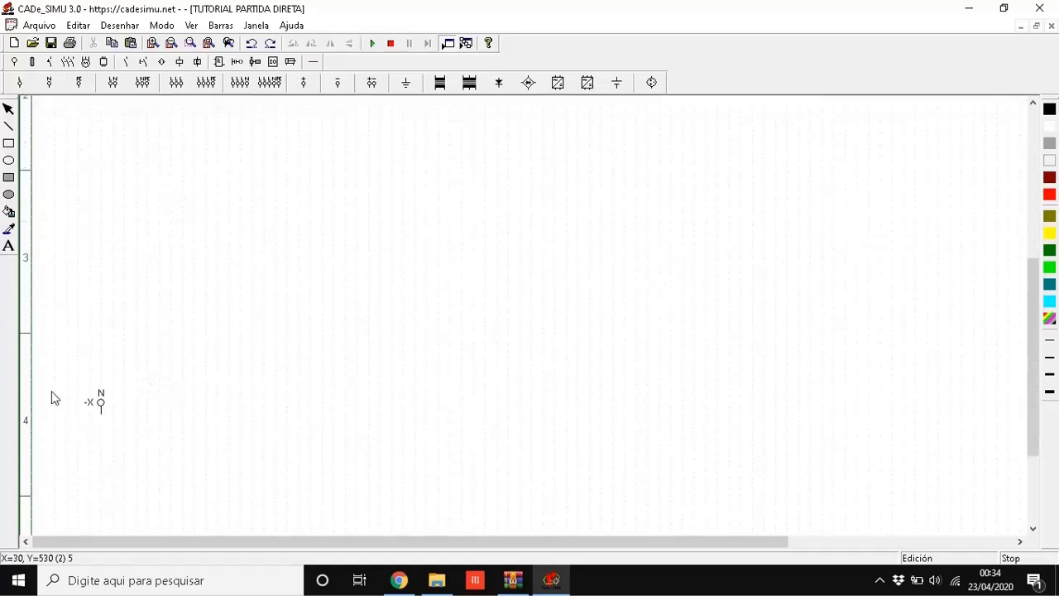
pyautogui.scroll(2, 116, 409)
pyautogui.scroll(2, 130, 413)
pyautogui.scroll(-1, 121, 374)
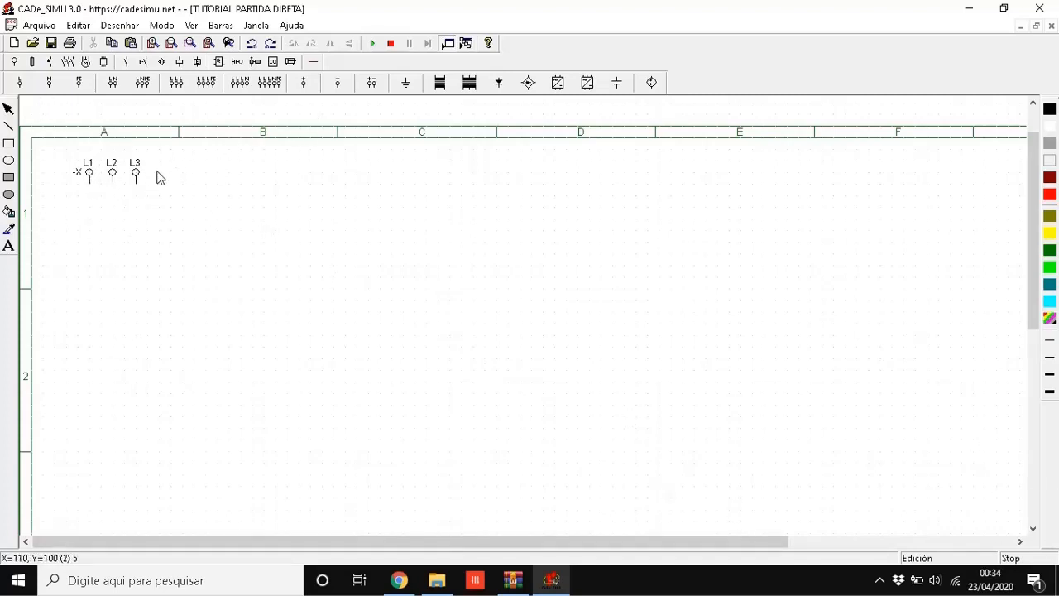
# - Draw three-phase vertical wires down from terminals L1, L2 and L3, undoing the excess segment beyond them
pyautogui.click(313, 62)
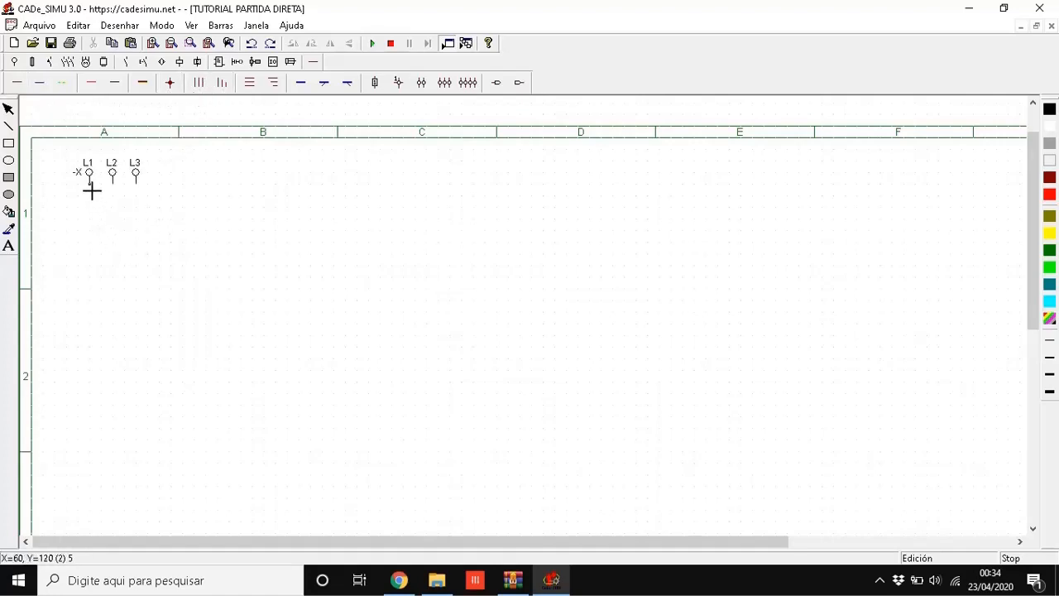
pyautogui.moveTo(91, 189); pyautogui.dragTo(102, 239)
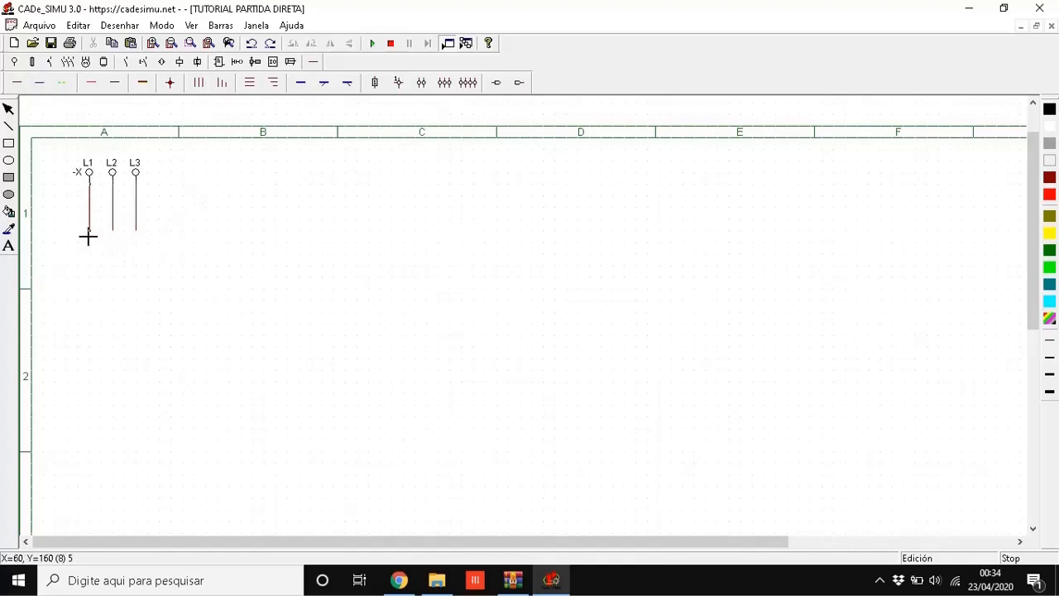
pyautogui.moveTo(92, 235); pyautogui.dragTo(449, 295)
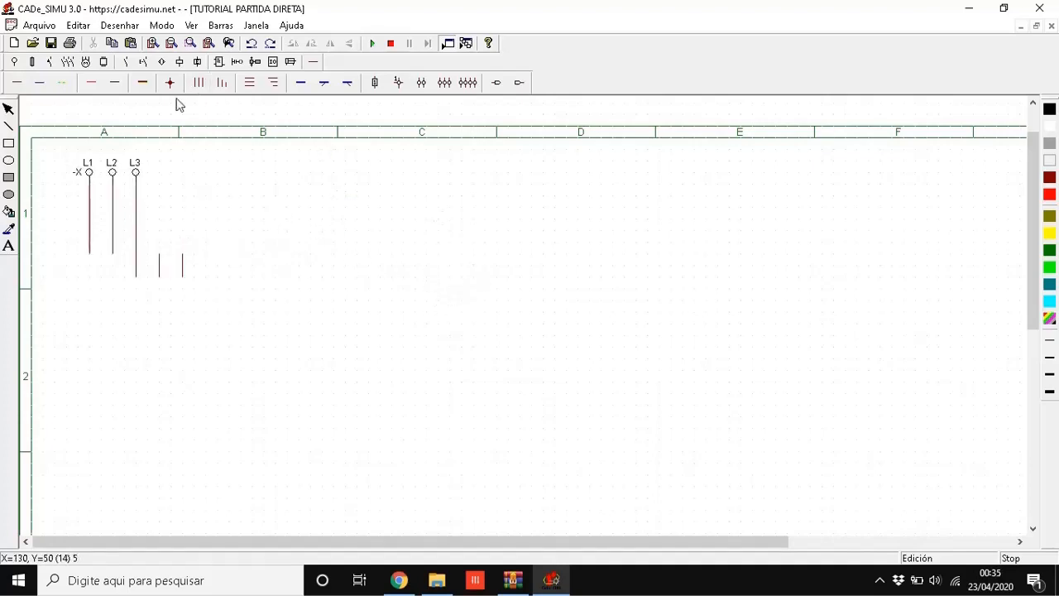
pyautogui.click(252, 44)
pyautogui.click(252, 44)
# - Run three horizontal phase lines from the supply wires across to column F, and connect L3, L2 and L1 to one line each
pyautogui.click(249, 82)
pyautogui.moveTo(136, 256); pyautogui.dragTo(873, 272)
pyautogui.press('Escape')
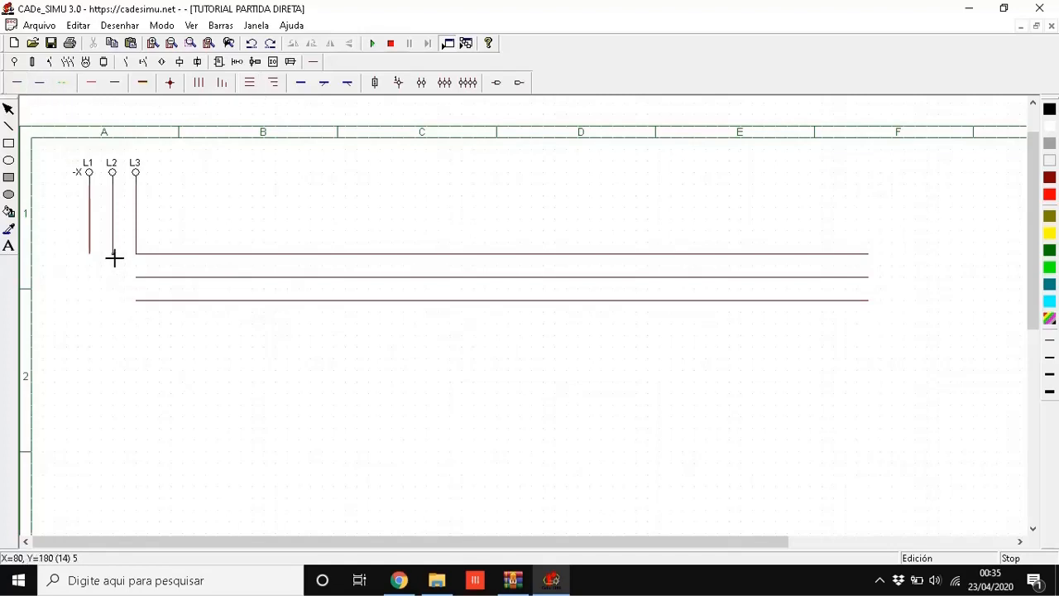
pyautogui.moveTo(114, 256); pyautogui.dragTo(114, 277)
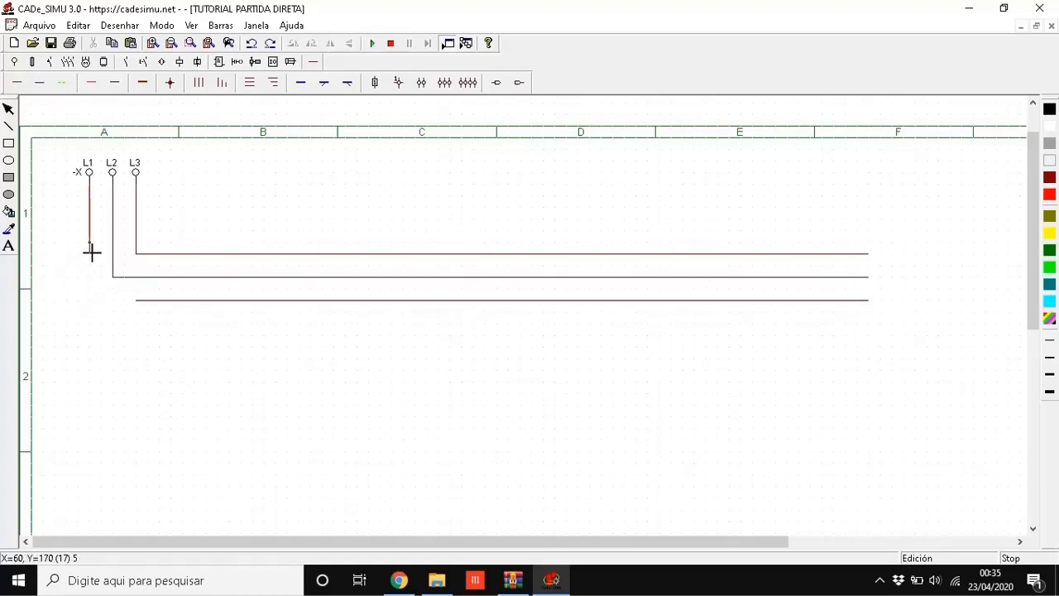
pyautogui.moveTo(91, 253); pyautogui.dragTo(140, 301)
# - Try to run a black wire from neutral terminal N across the sheet, and undo it
pyautogui.scroll(-2, 491, 287)
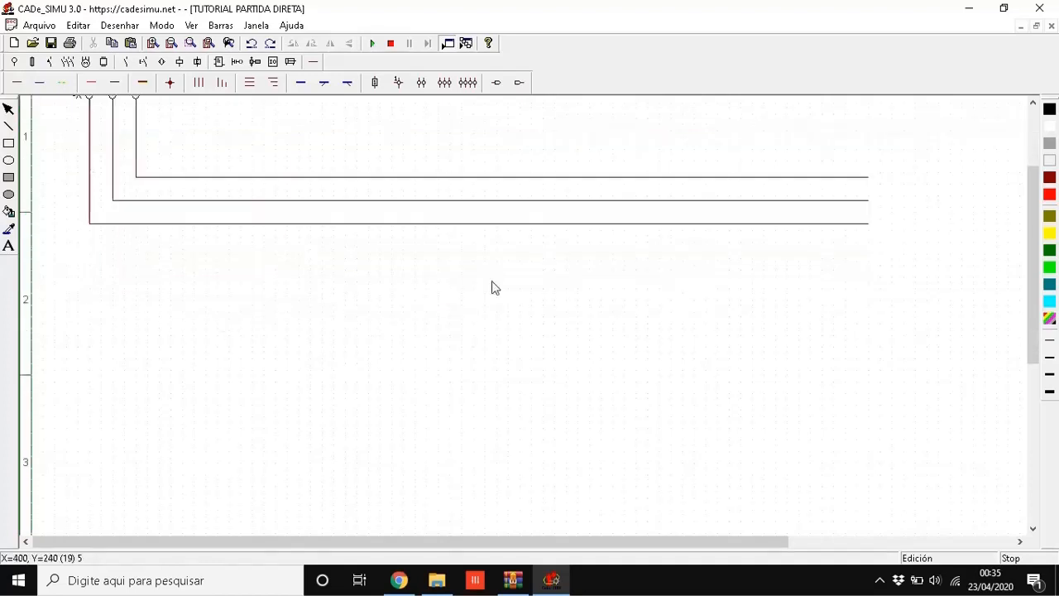
pyautogui.scroll(1, 491, 288)
pyautogui.scroll(-5, 497, 234)
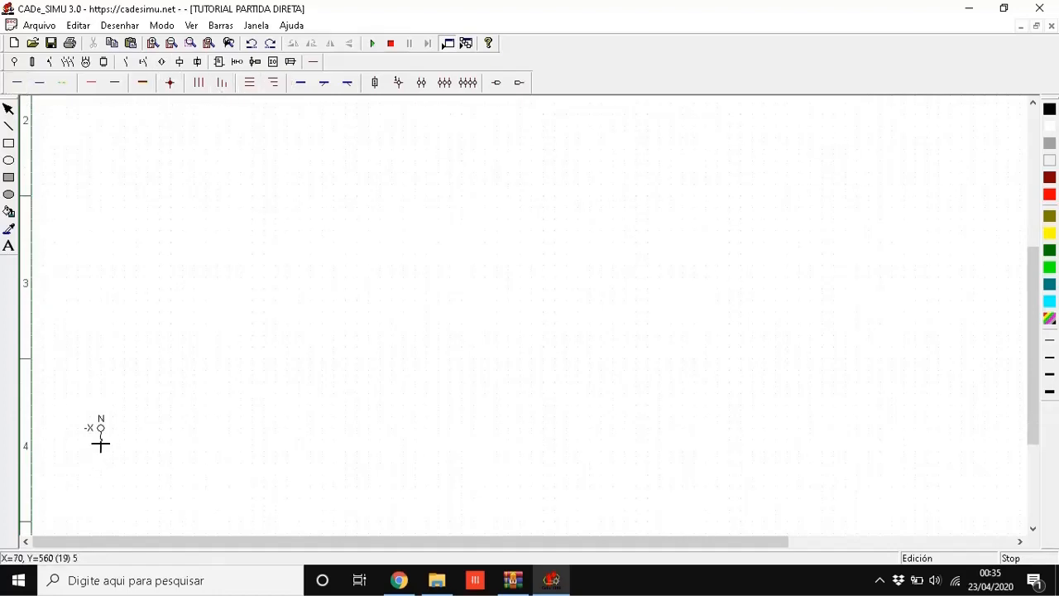
pyautogui.moveTo(102, 442); pyautogui.dragTo(845, 441)
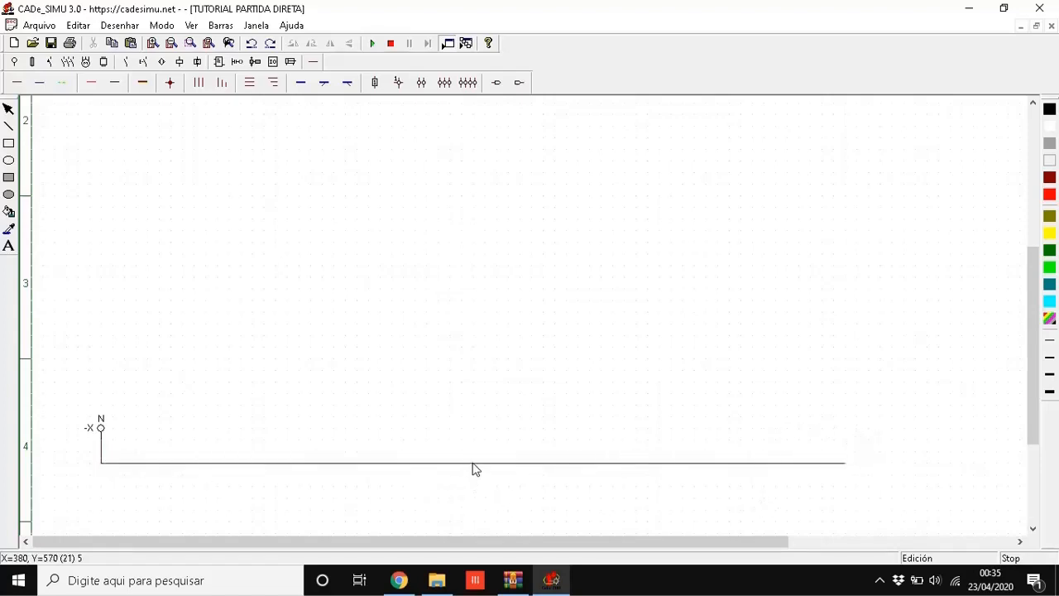
pyautogui.hotkey('ctrl', 'z')
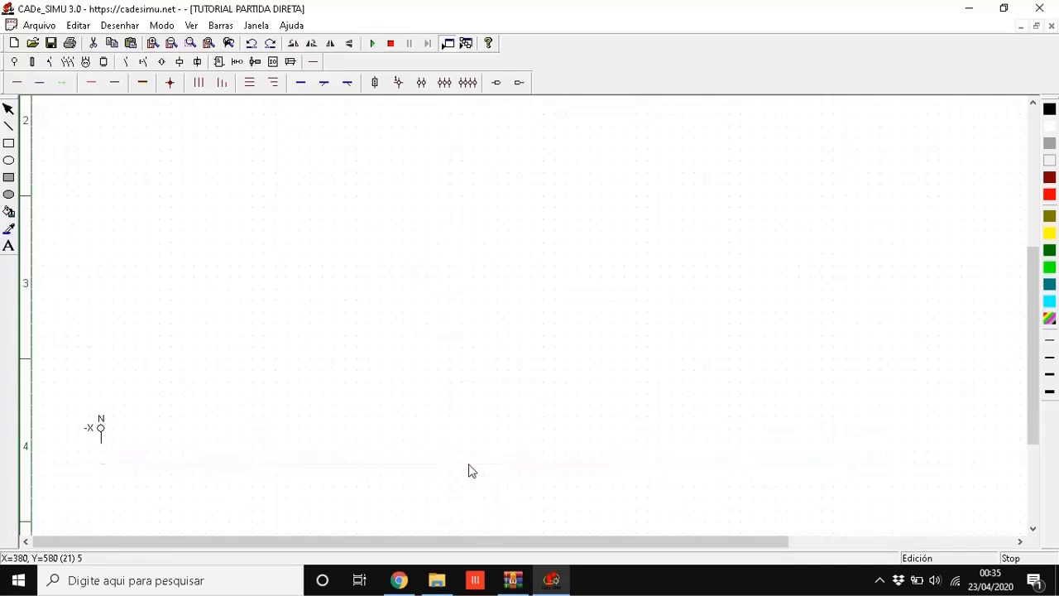
pyautogui.hotkey('ctrl', 'z')
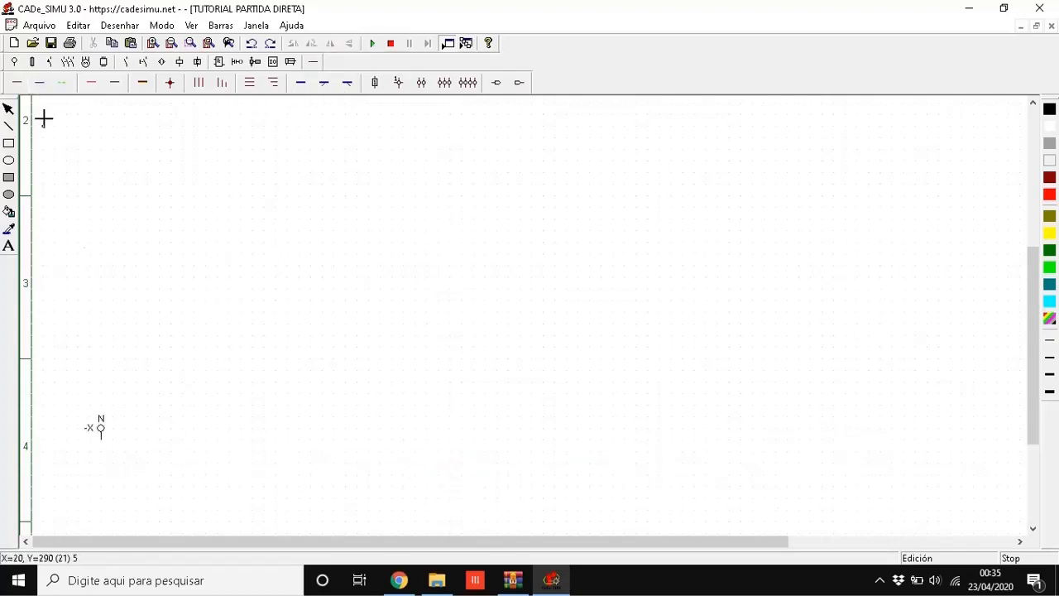
# - Run a blue neutral conductor from terminal N down and horizontally across to about the end of the phase lines
pyautogui.moveTo(101, 443)
pyautogui.mouseDown()
pyautogui.moveTo(103, 474)
pyautogui.moveTo(861, 453)
pyautogui.mouseUp()
pyautogui.scroll(5, 513, 455)
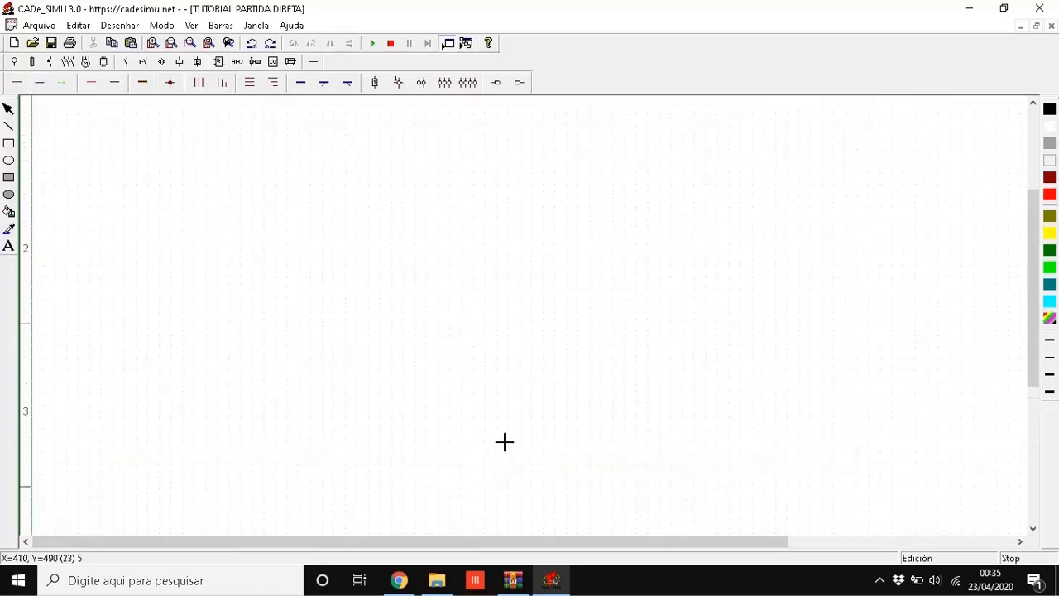
pyautogui.scroll(2, 442, 381)
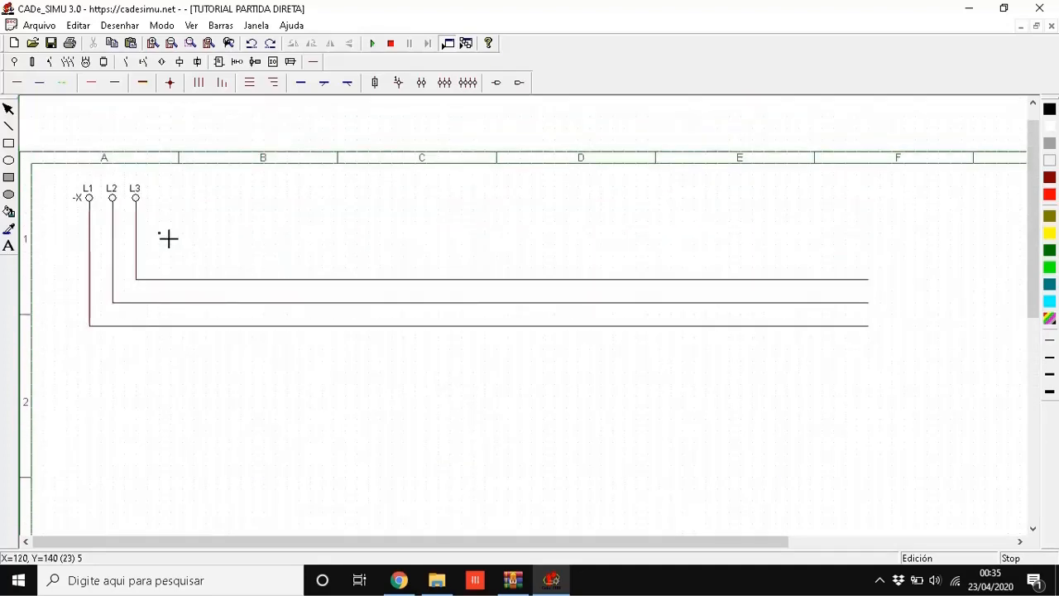
# - Place a three-phase motor with U1, V1, W1 and PE terminals just above the neutral line, beside terminal N
pyautogui.scroll(-5, 231, 256)
pyautogui.scroll(-4, 231, 259)
pyautogui.scroll(1, 134, 180)
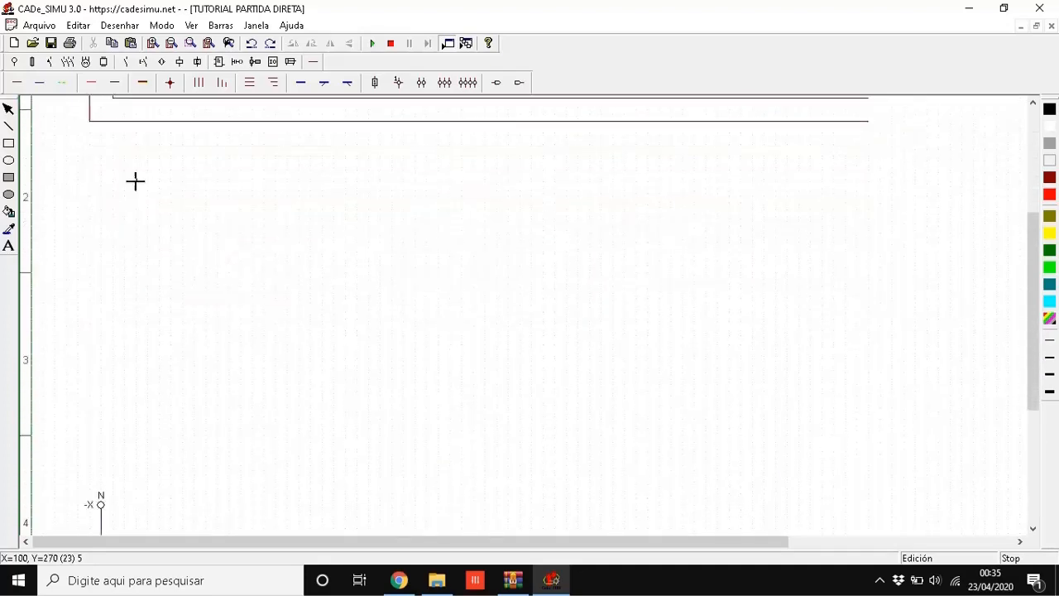
pyautogui.click(86, 63)
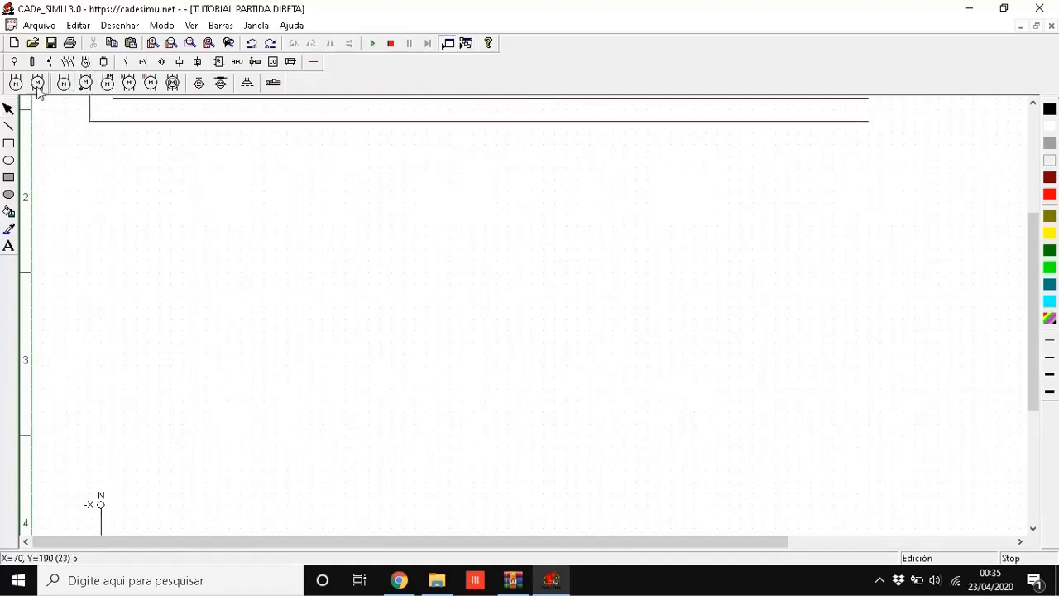
pyautogui.click(16, 84)
pyautogui.click(155, 393)
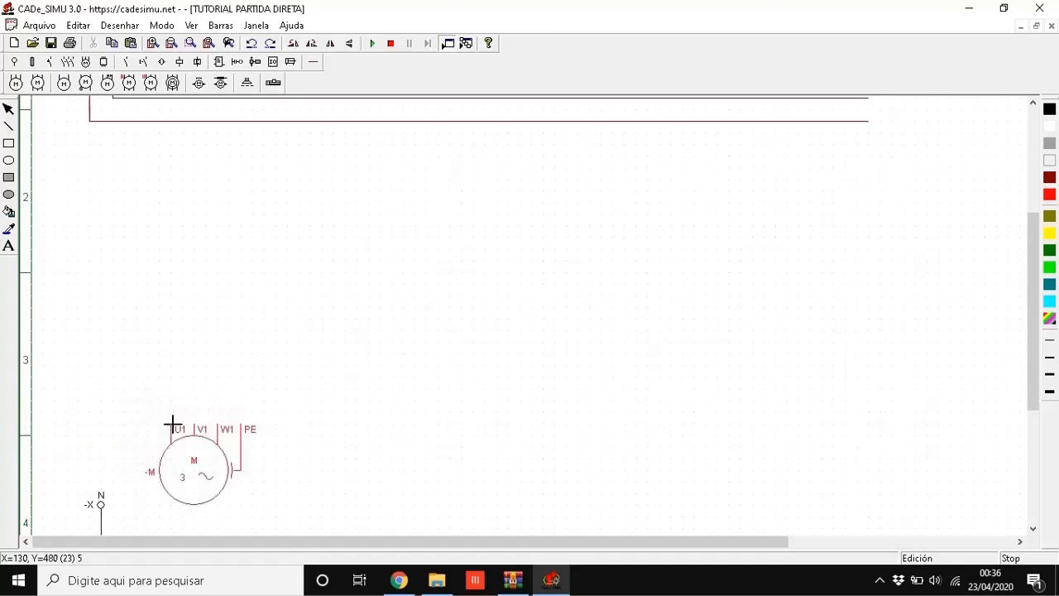
pyautogui.click(172, 426)
# - Place a three-pole fuse just below the phase lines, aligned with the motor's U1, V1 and W1 terminals, and end the placement
pyautogui.scroll(-1, 379, 414)
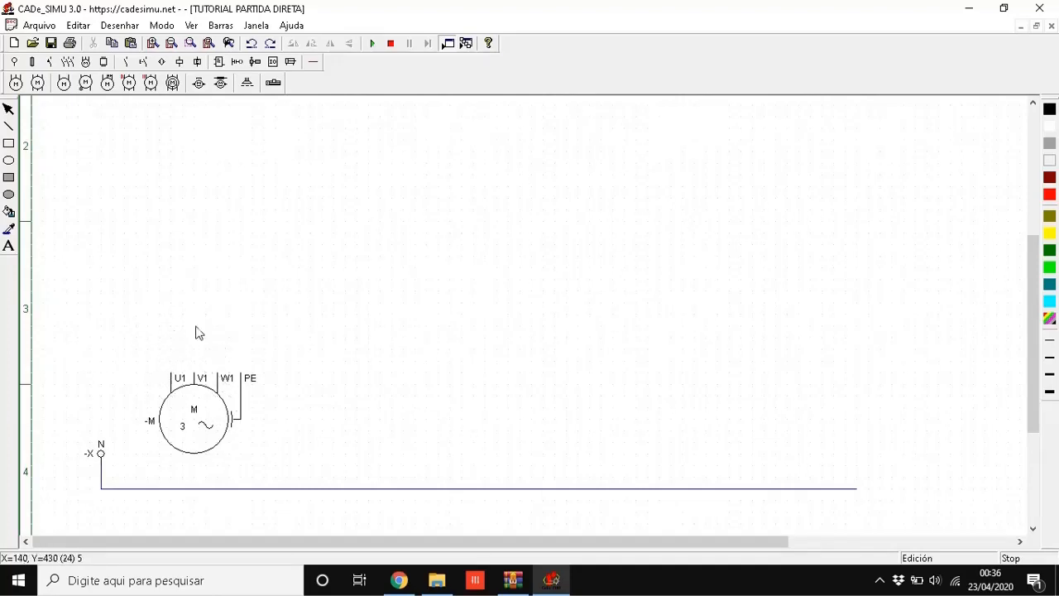
pyautogui.scroll(3, 218, 389)
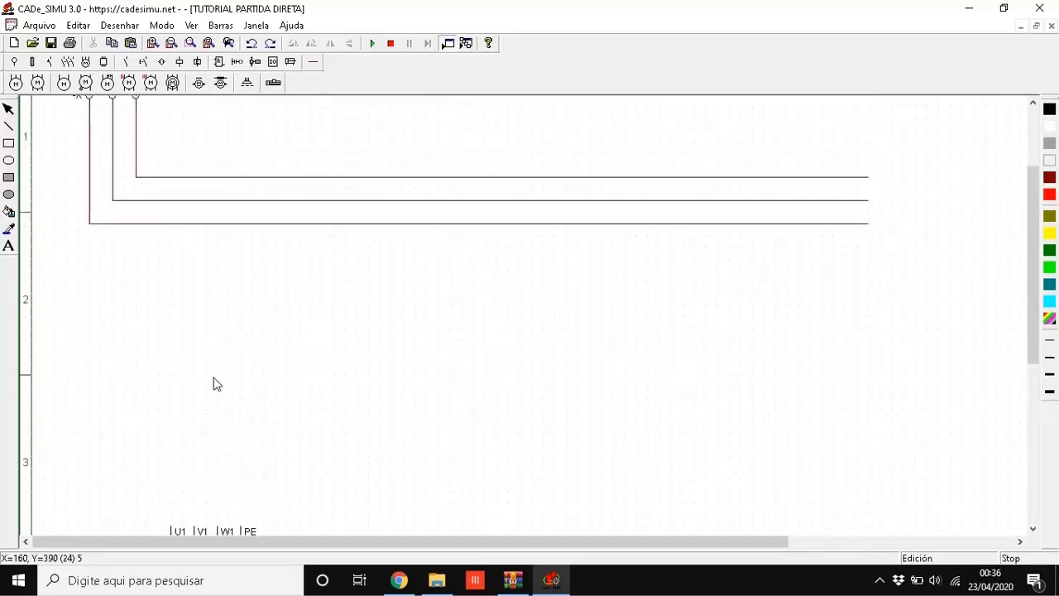
pyautogui.scroll(-1, 215, 383)
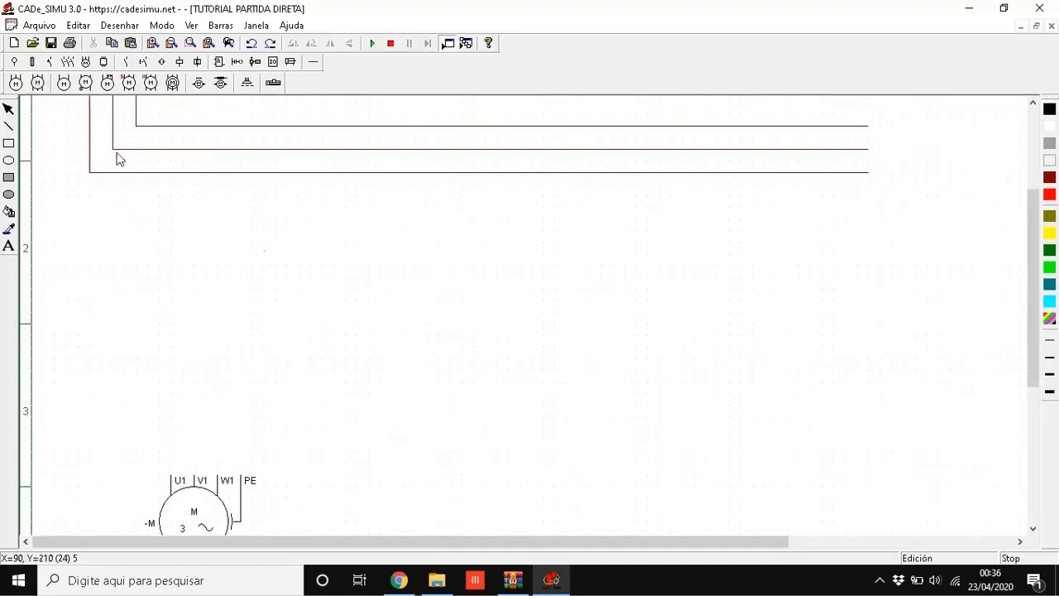
pyautogui.click(33, 63)
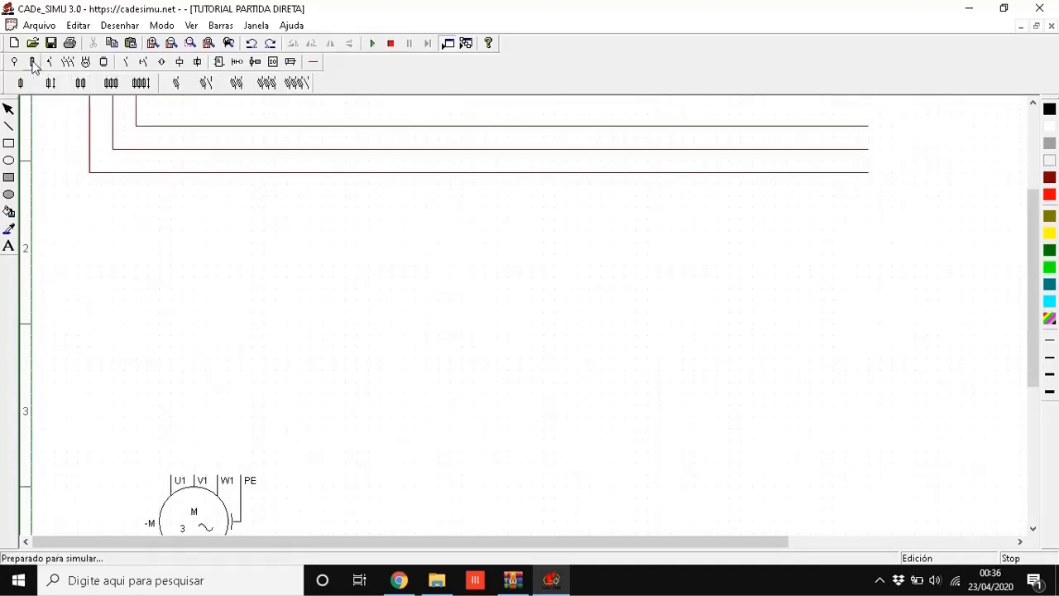
pyautogui.click(113, 83)
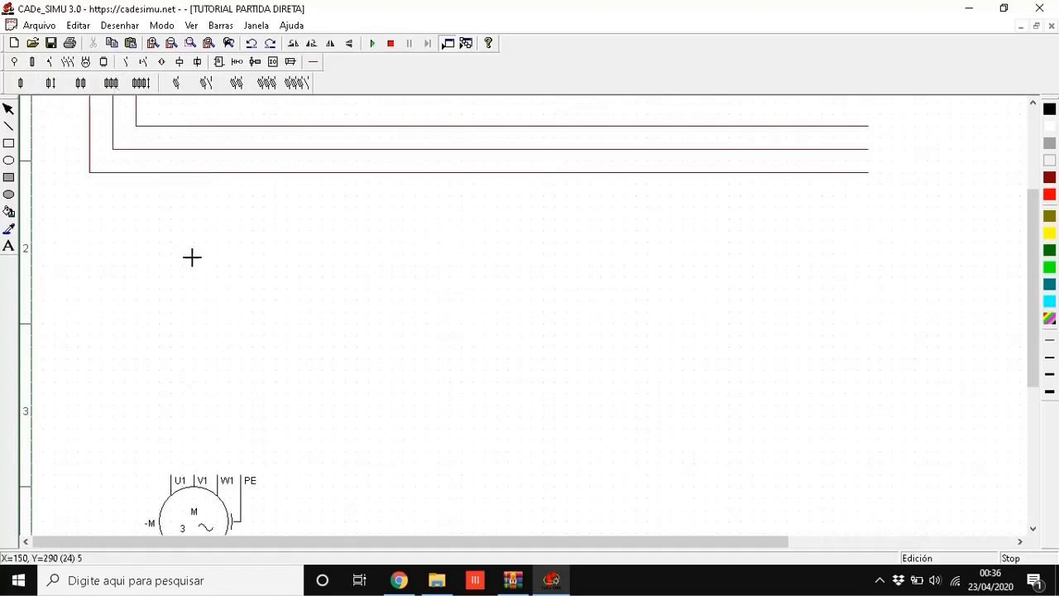
pyautogui.click(169, 198)
pyautogui.moveTo(169, 198); pyautogui.dragTo(181, 201)
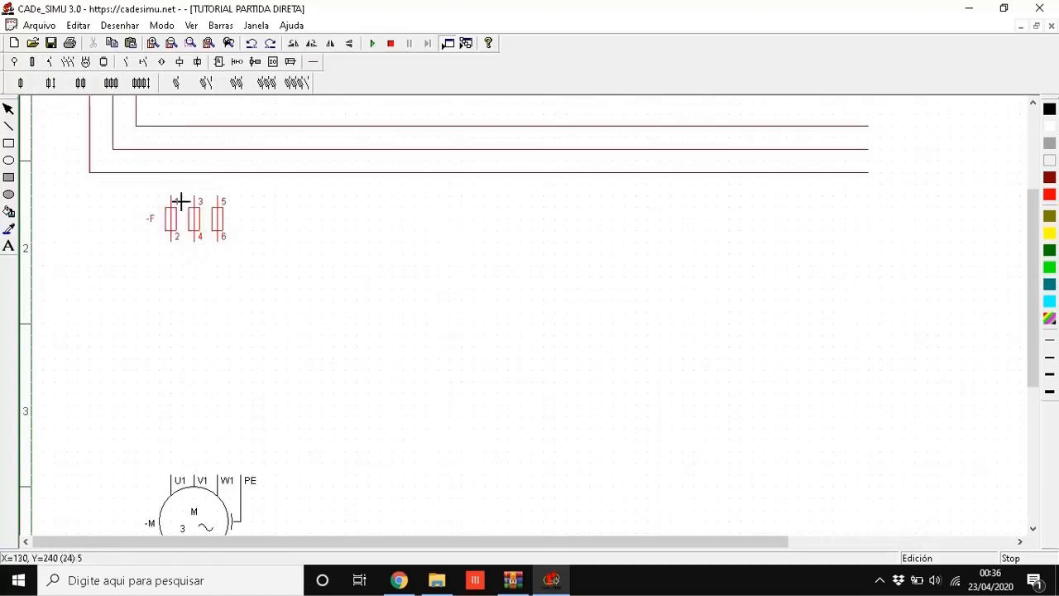
pyautogui.click(180, 201)
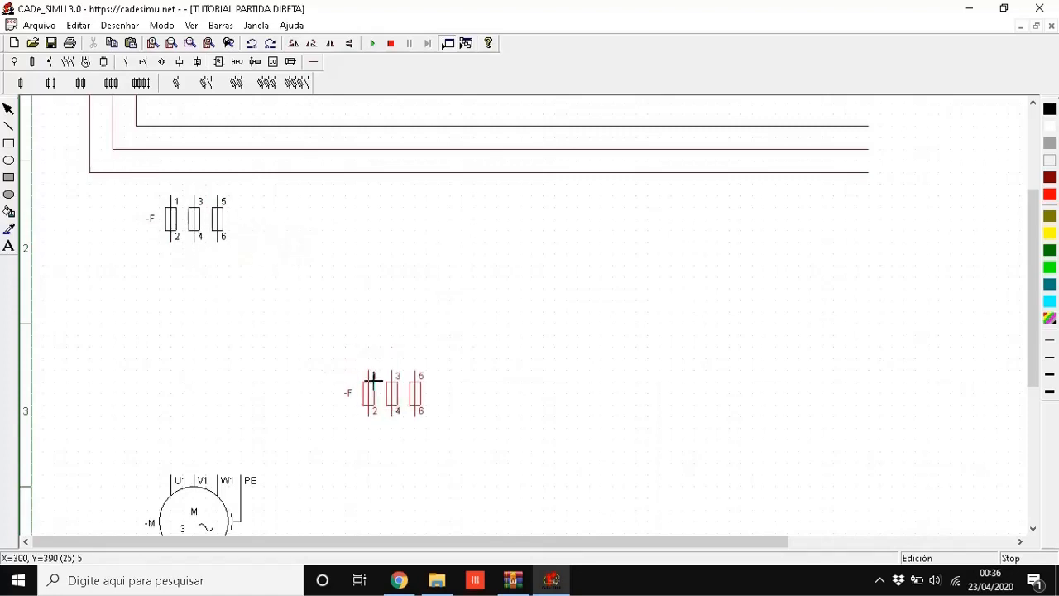
pyautogui.press('Escape')
# - Rename the three-pole fuse as F1
pyautogui.doubleClick(175, 221)
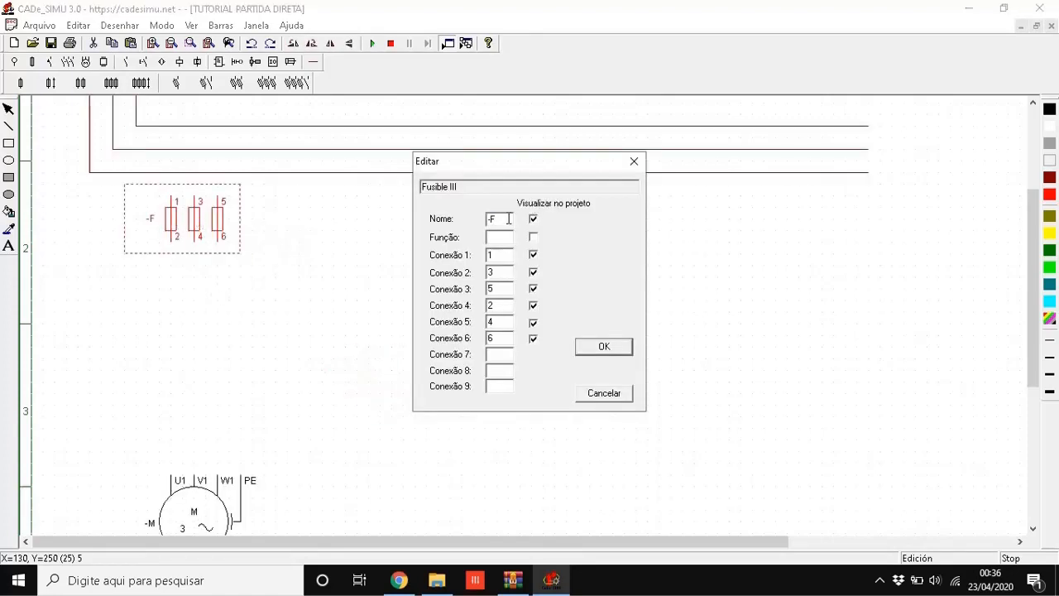
pyautogui.moveTo(508, 218); pyautogui.dragTo(371, 217)
pyautogui.write('F')
pyautogui.click(603, 346)
pyautogui.click(201, 260)
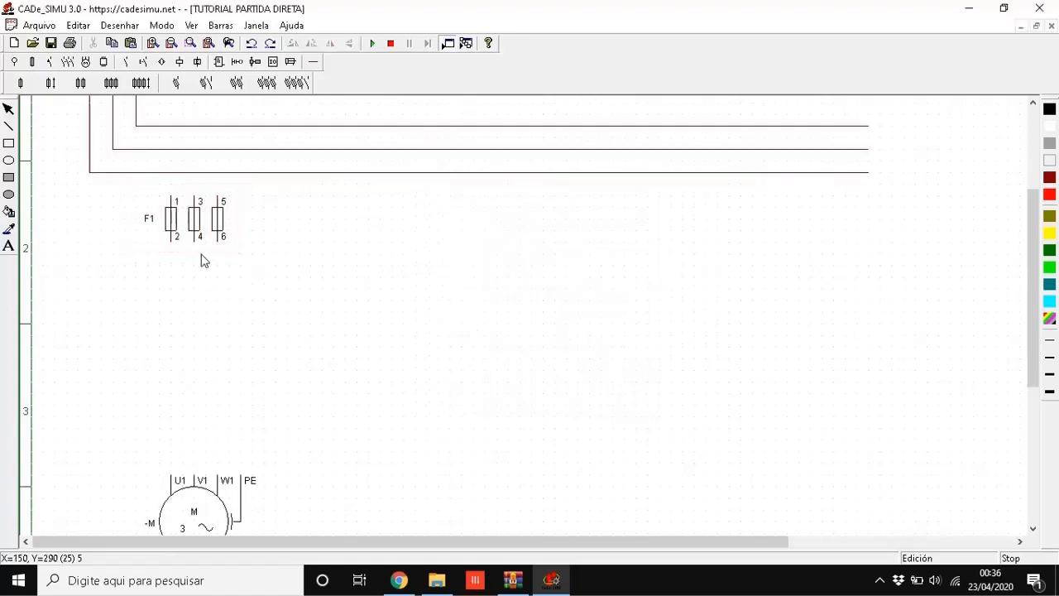
# - Wire fuse F1's upper terminals 1, 3 and 5 up to the upper, middle and lower phase lines respectively
pyautogui.scroll(1, 161, 209)
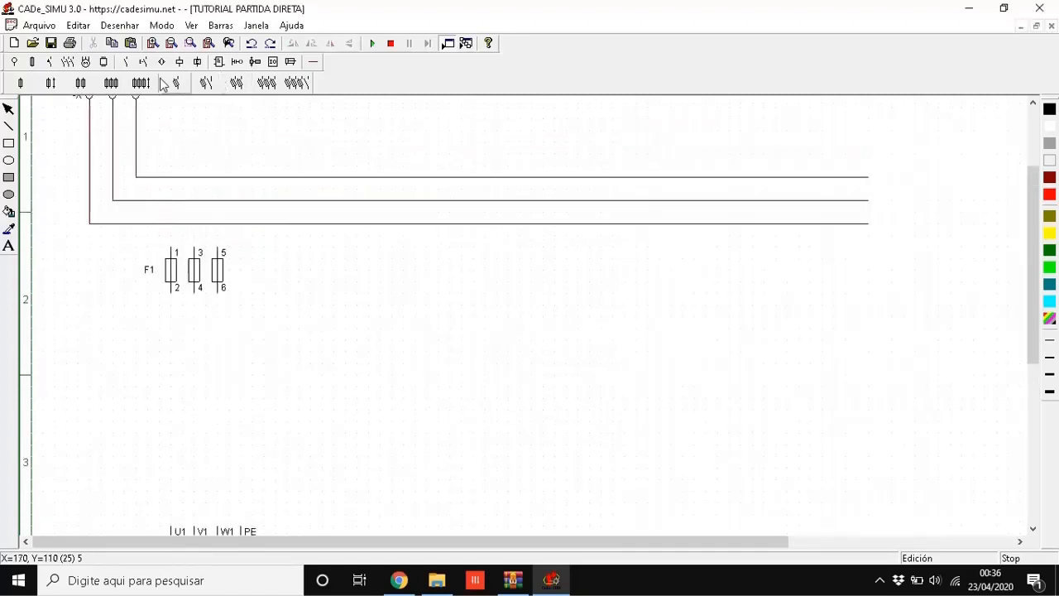
pyautogui.click(311, 62)
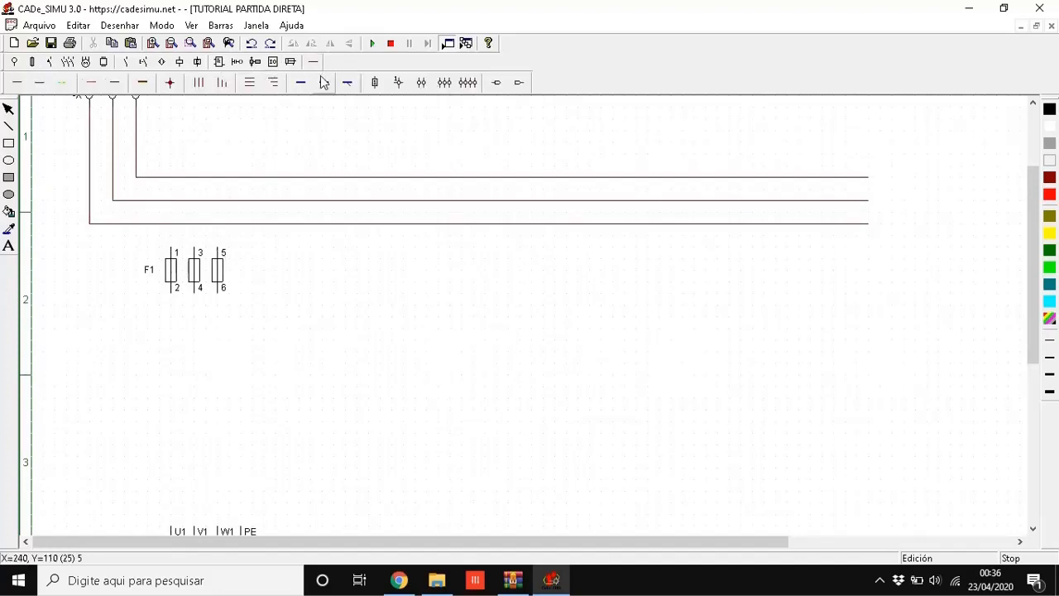
pyautogui.click(15, 85)
pyautogui.moveTo(217, 246); pyautogui.dragTo(193, 200)
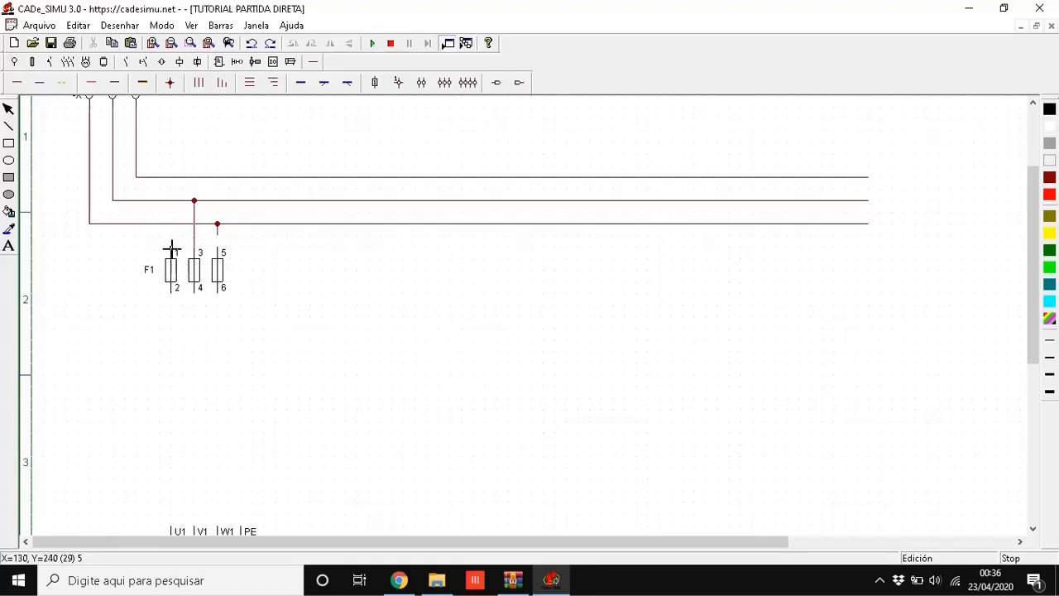
pyautogui.moveTo(170, 247); pyautogui.dragTo(172, 177)
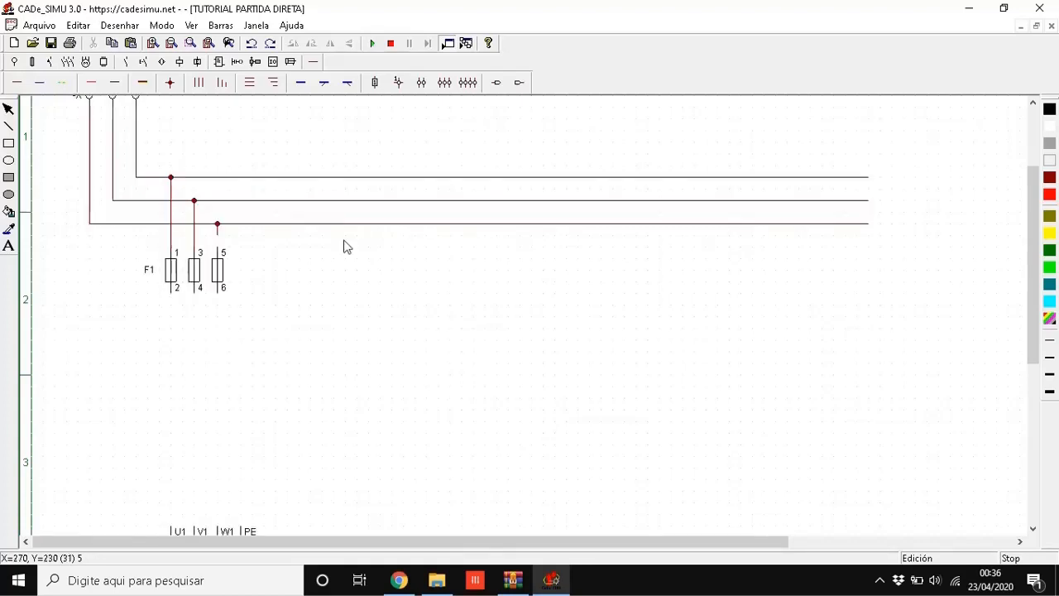
# - Place a three-pole contactor just below fuse F1, with its poles aligned to the fuse terminals
pyautogui.scroll(-3, 343, 243)
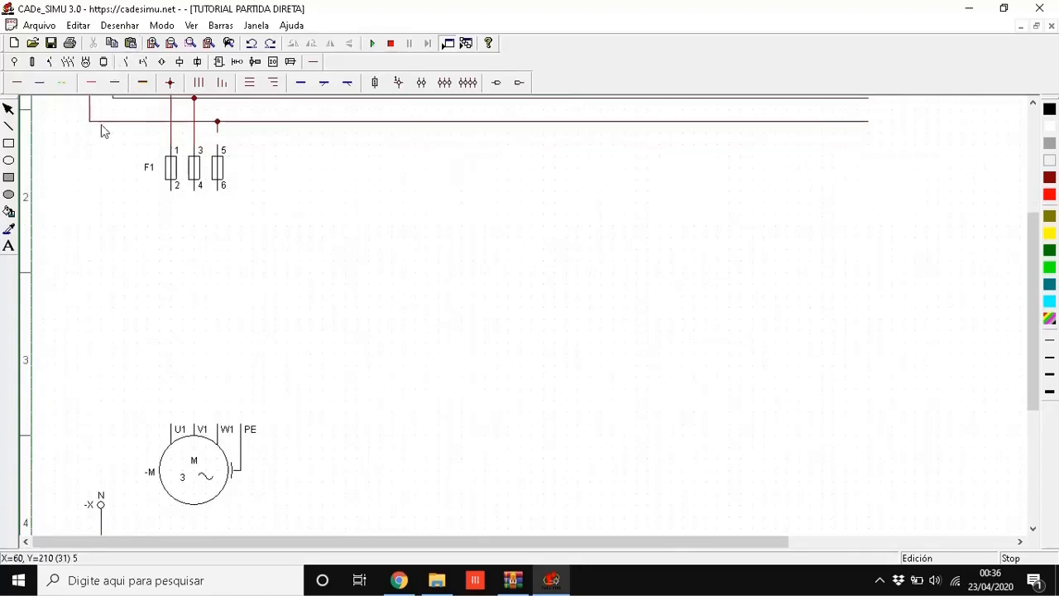
pyautogui.click(67, 61)
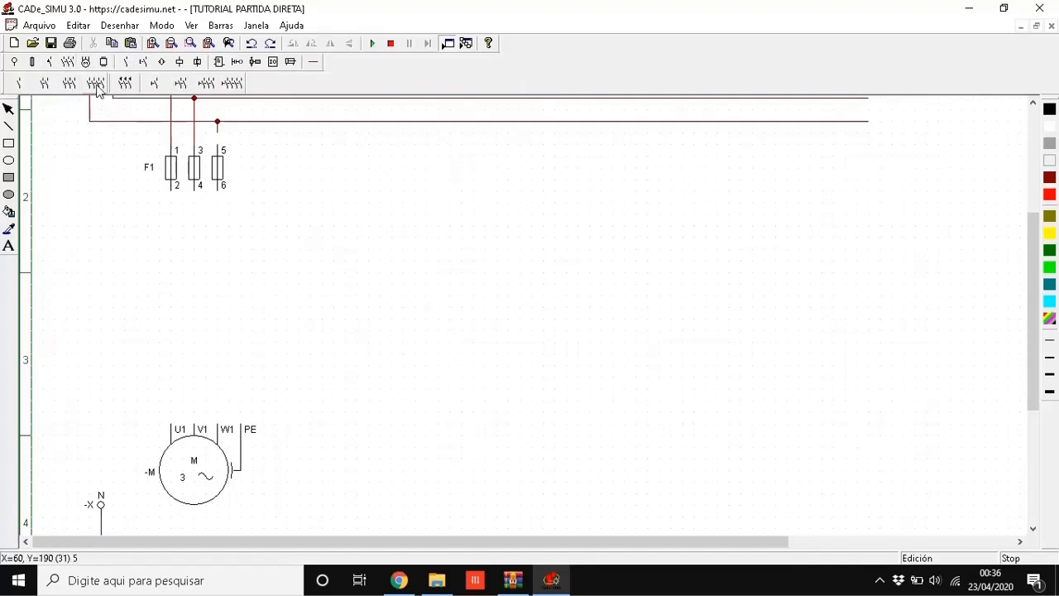
pyautogui.click(70, 86)
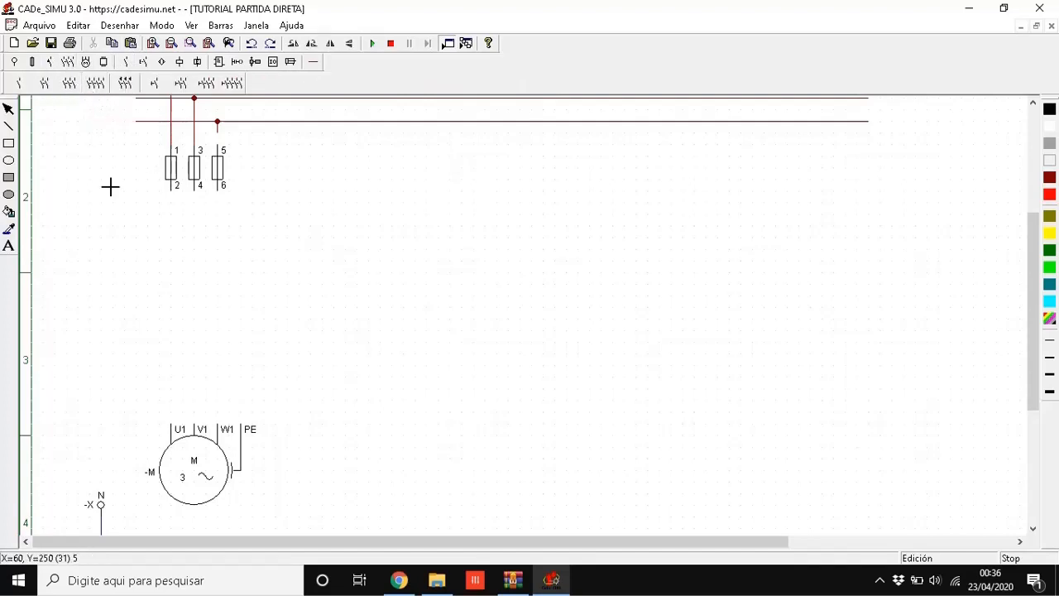
pyautogui.click(180, 245)
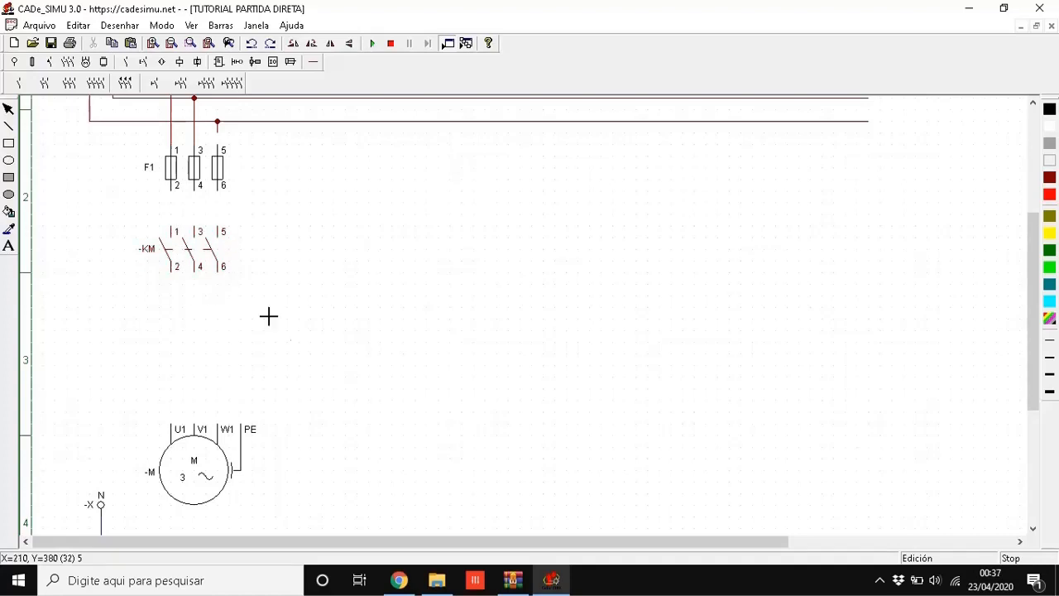
# - Rename the three-pole contactor as K1
pyautogui.click(190, 263)
pyautogui.doubleClick(188, 256)
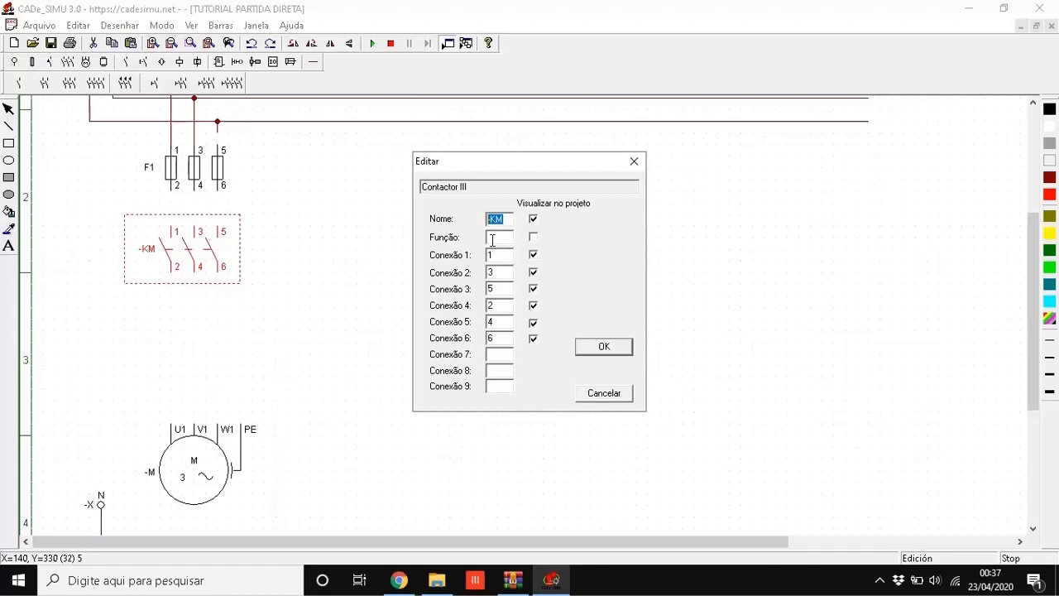
pyautogui.click(613, 349)
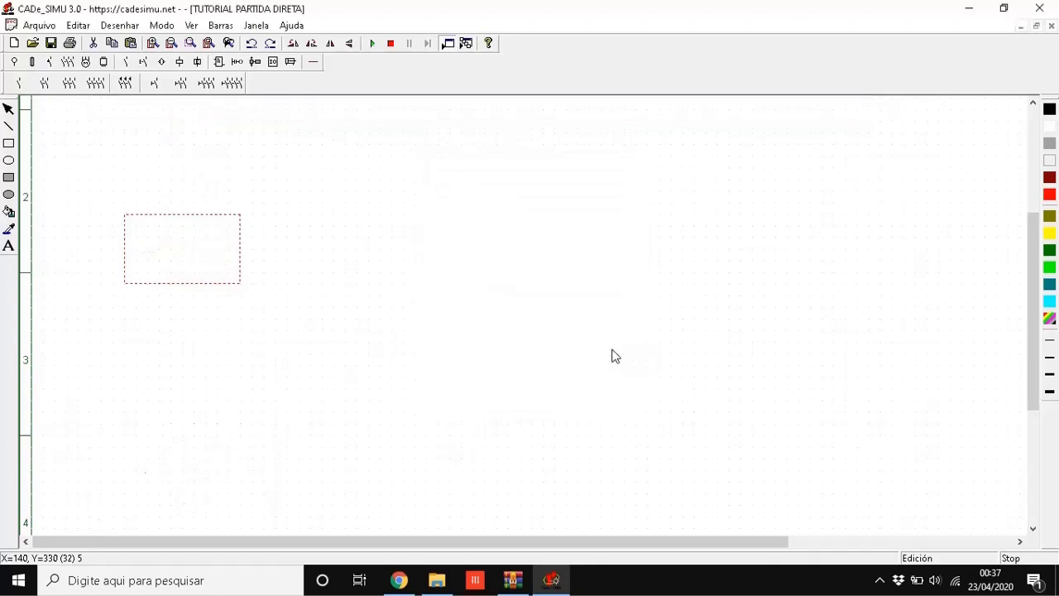
pyautogui.click(246, 308)
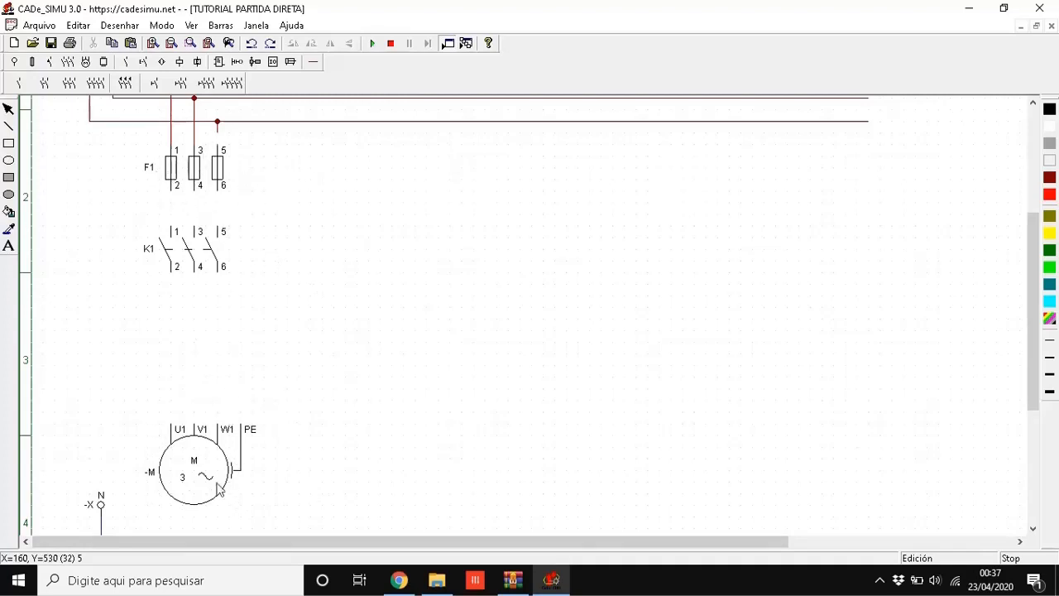
pyautogui.scroll(1, 173, 438)
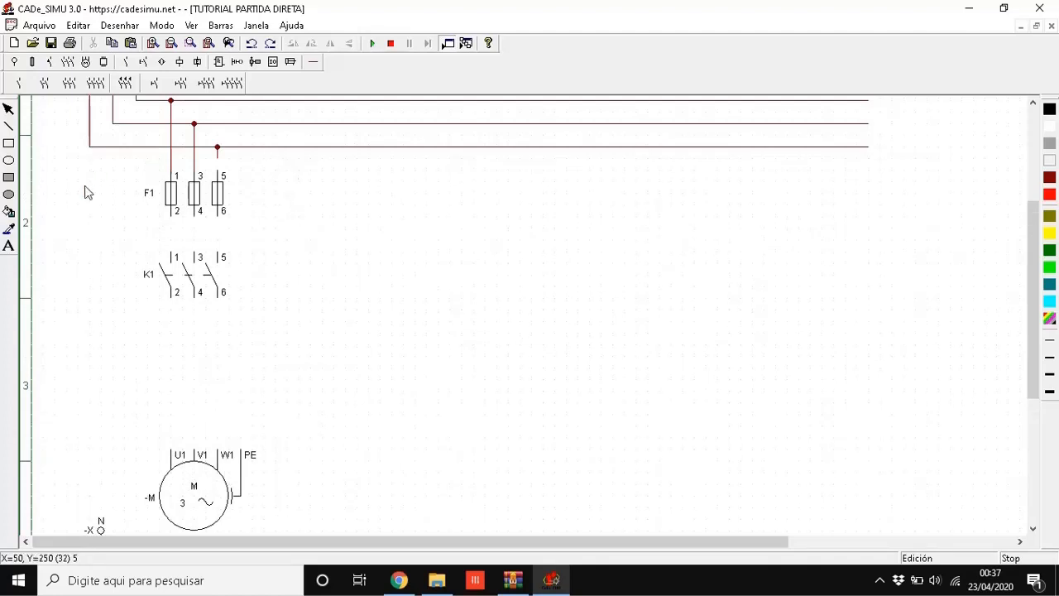
pyautogui.click(143, 63)
pyautogui.click(104, 63)
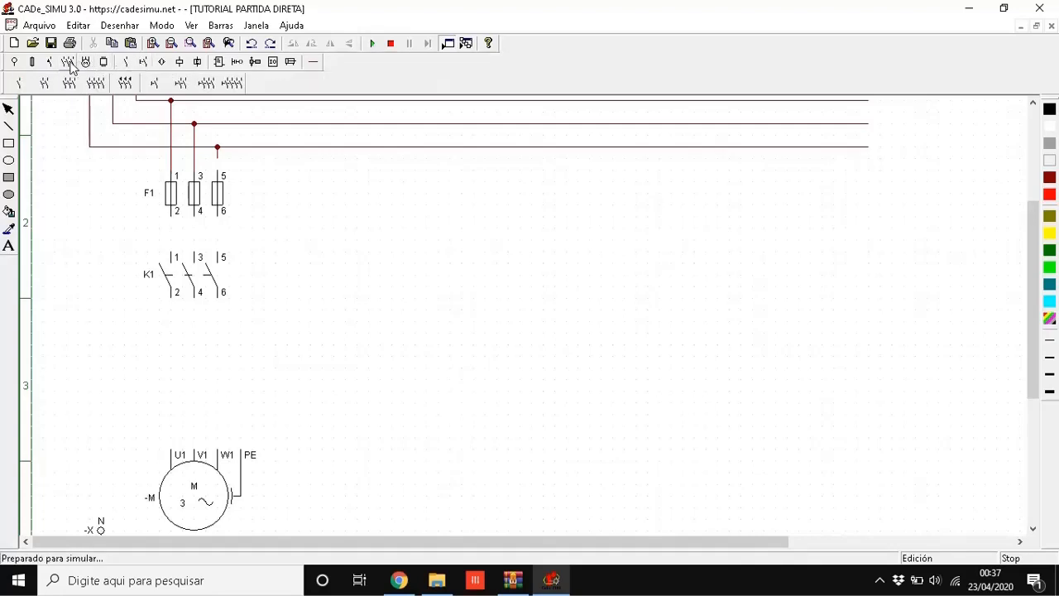
pyautogui.click(104, 62)
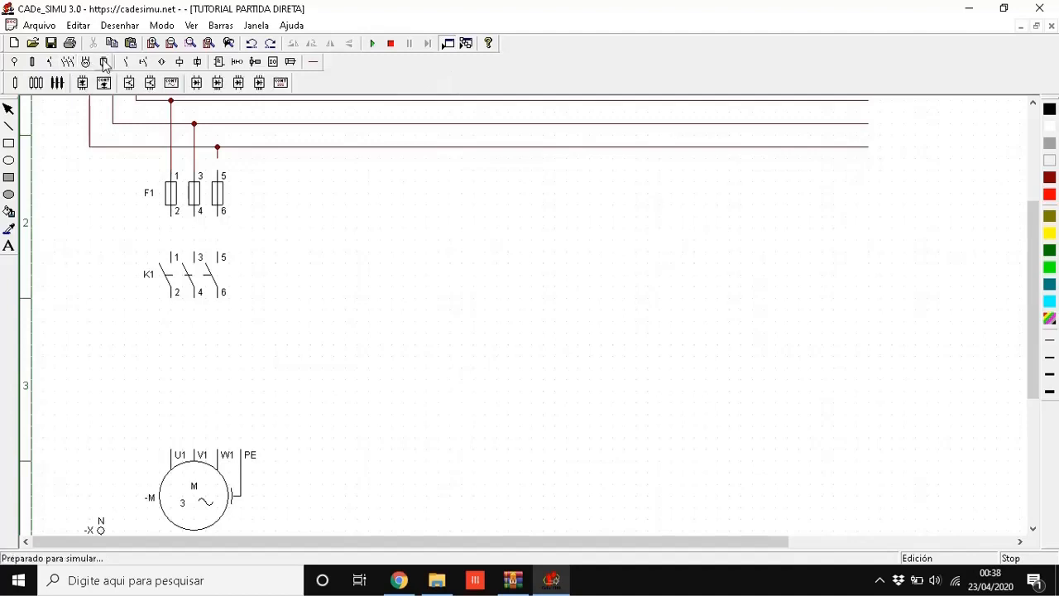
pyautogui.click(125, 62)
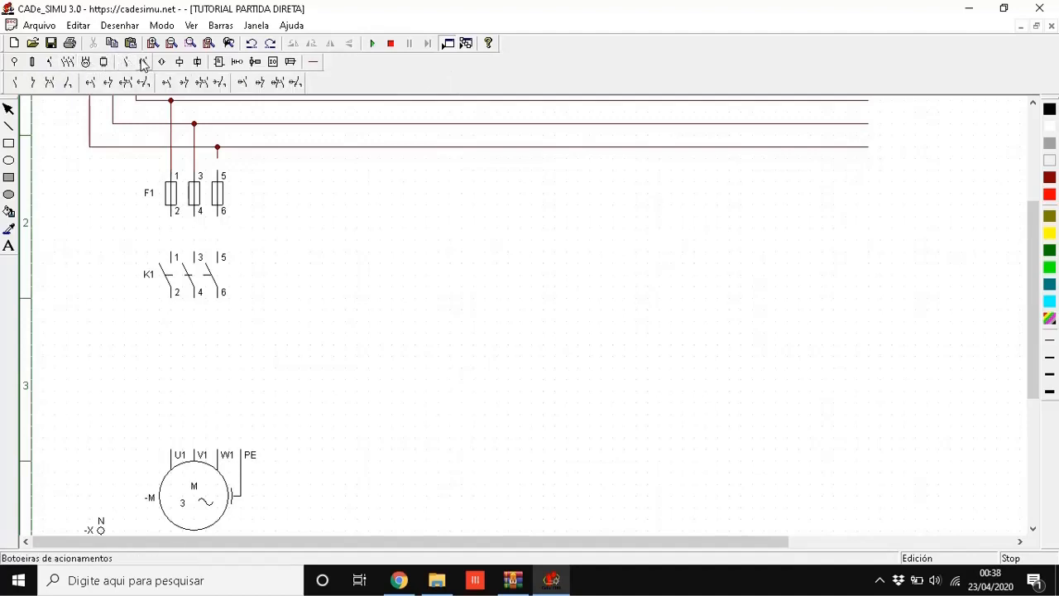
pyautogui.click(143, 63)
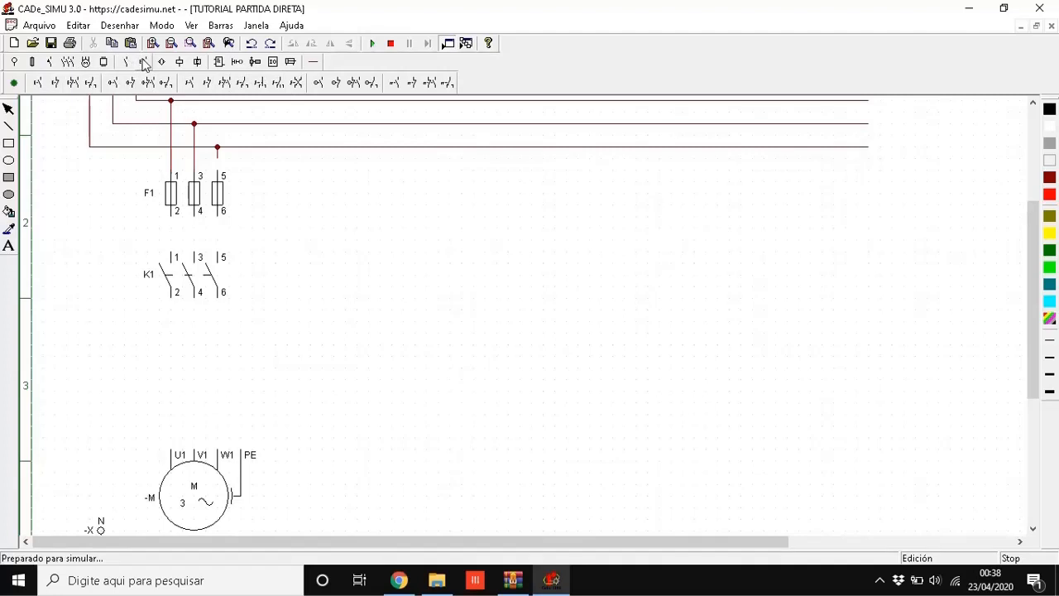
pyautogui.click(33, 62)
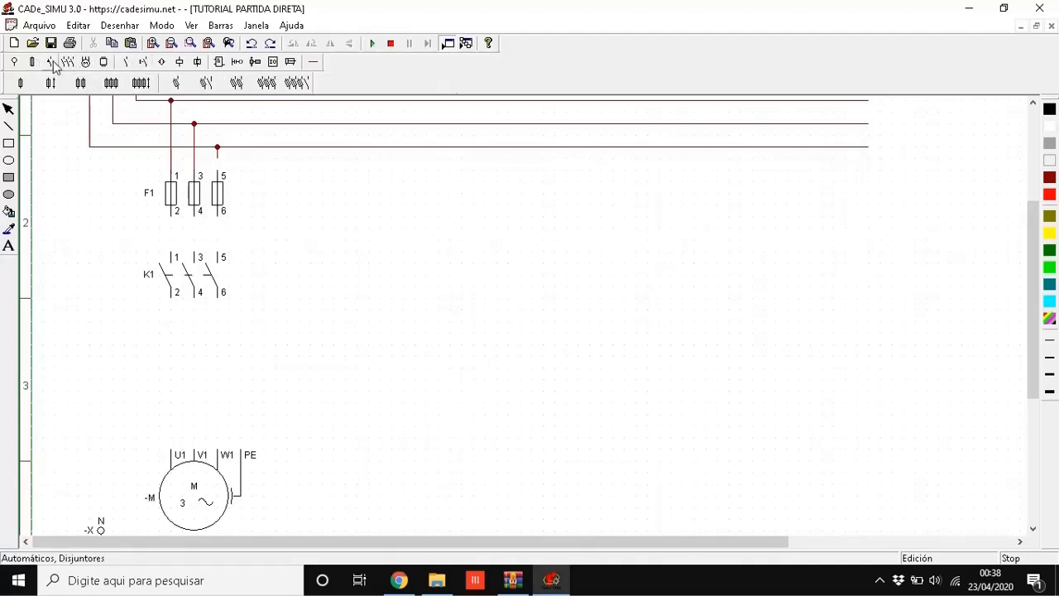
# - Place a thermal relay between contactor K1 and the motor, aligned with their terminals, and end the placement
pyautogui.click(51, 63)
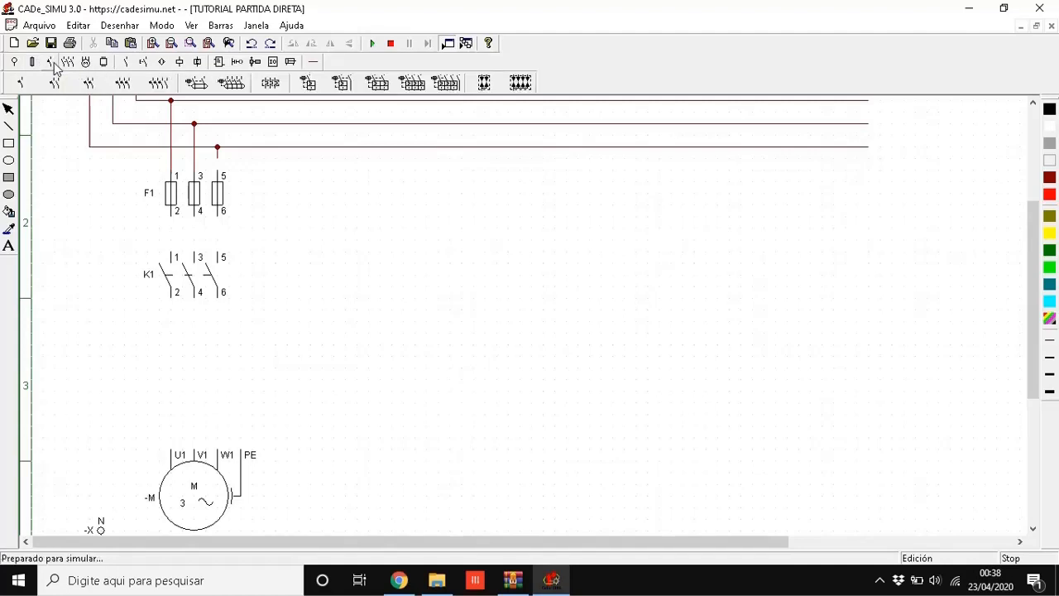
pyautogui.click(281, 86)
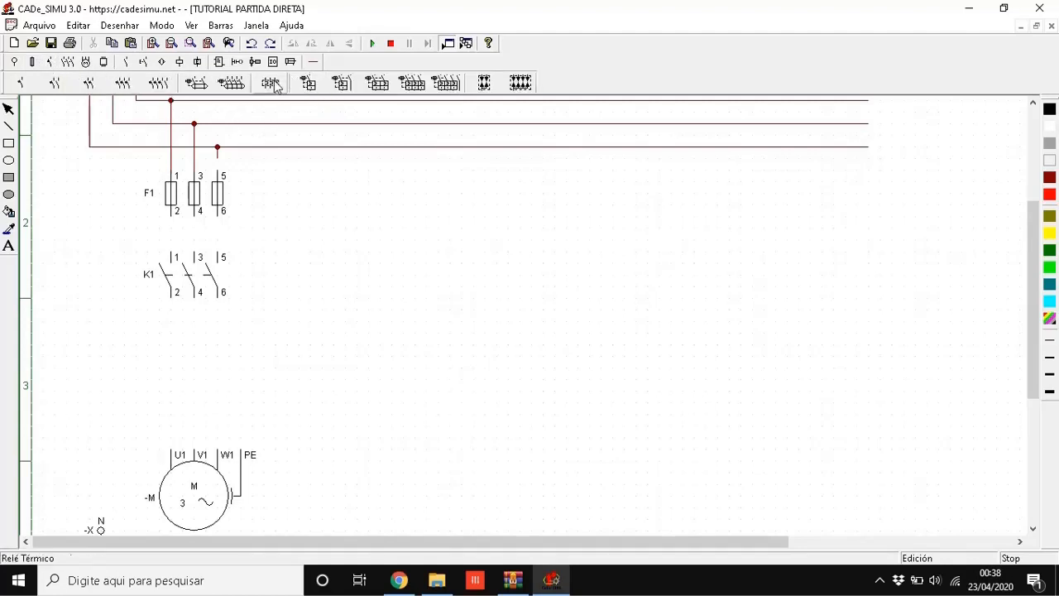
pyautogui.moveTo(186, 359); pyautogui.dragTo(177, 352)
pyautogui.click(176, 352)
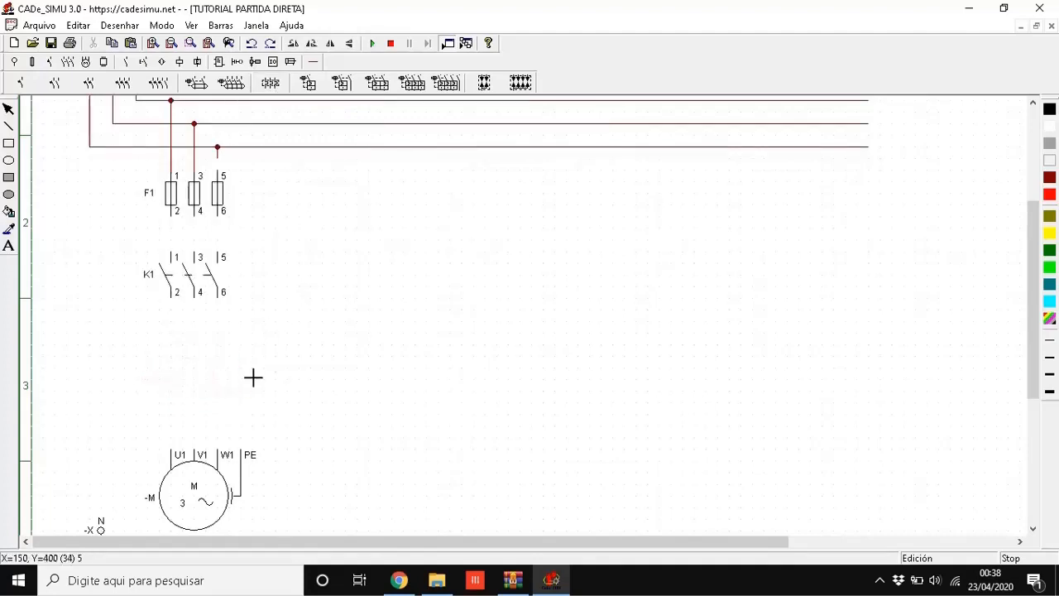
pyautogui.rightClick(291, 403)
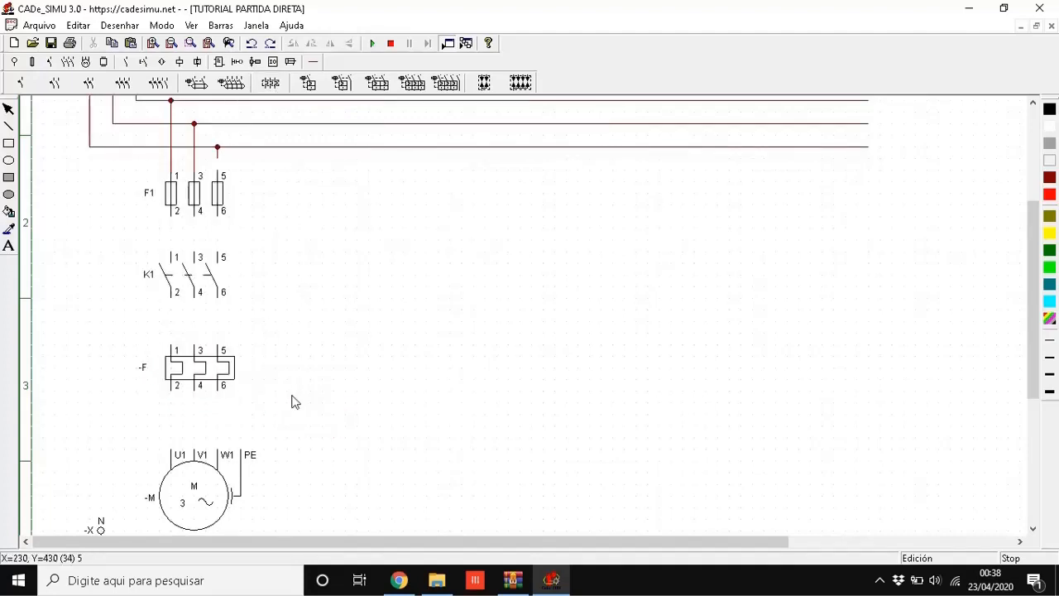
# - Wire fuse F1's three lower terminals to contactor K1, and K1's lower terminals to the thermal relay
pyautogui.click(312, 62)
pyautogui.click(17, 84)
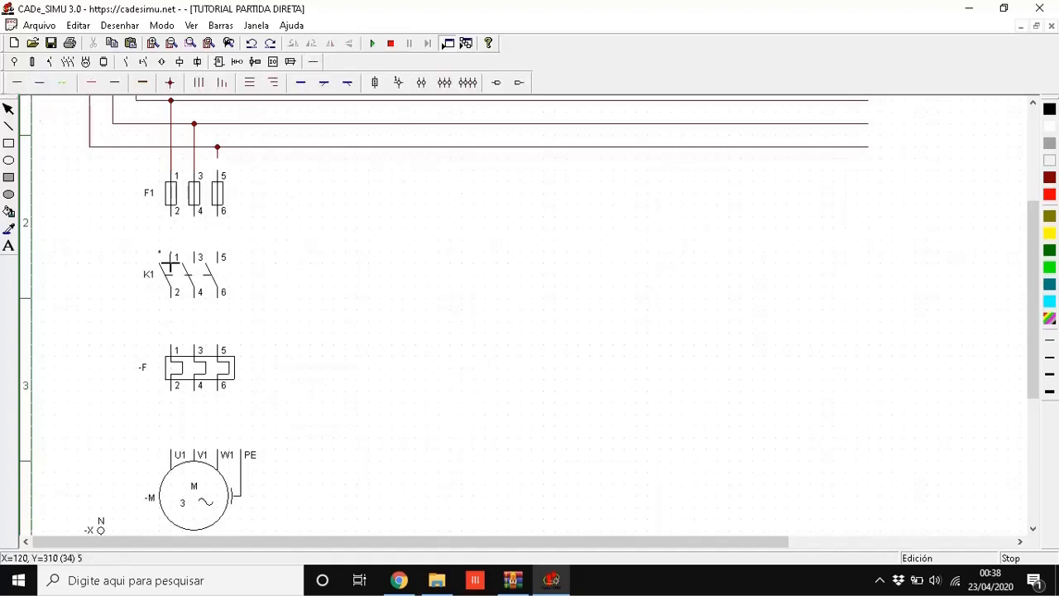
pyautogui.moveTo(220, 253)
pyautogui.mouseDown()
pyautogui.moveTo(224, 219)
pyautogui.moveTo(176, 213)
pyautogui.mouseUp()
pyautogui.moveTo(220, 293); pyautogui.dragTo(212, 343)
pyautogui.moveTo(198, 298); pyautogui.dragTo(199, 350)
pyautogui.moveTo(173, 299); pyautogui.dragTo(175, 348)
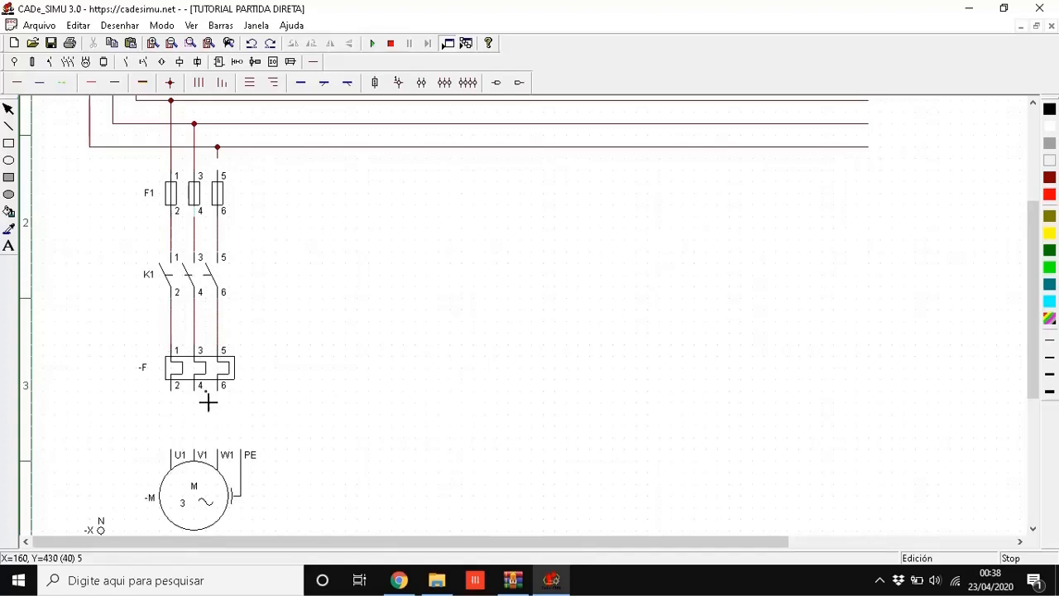
# - Wire the thermal relay's terminals 2, 4 and 6 to the motor's U1, V1 and W1 terminals
pyautogui.moveTo(219, 396); pyautogui.dragTo(225, 454)
pyautogui.moveTo(193, 389); pyautogui.dragTo(198, 457)
pyautogui.moveTo(170, 398); pyautogui.dragTo(172, 454)
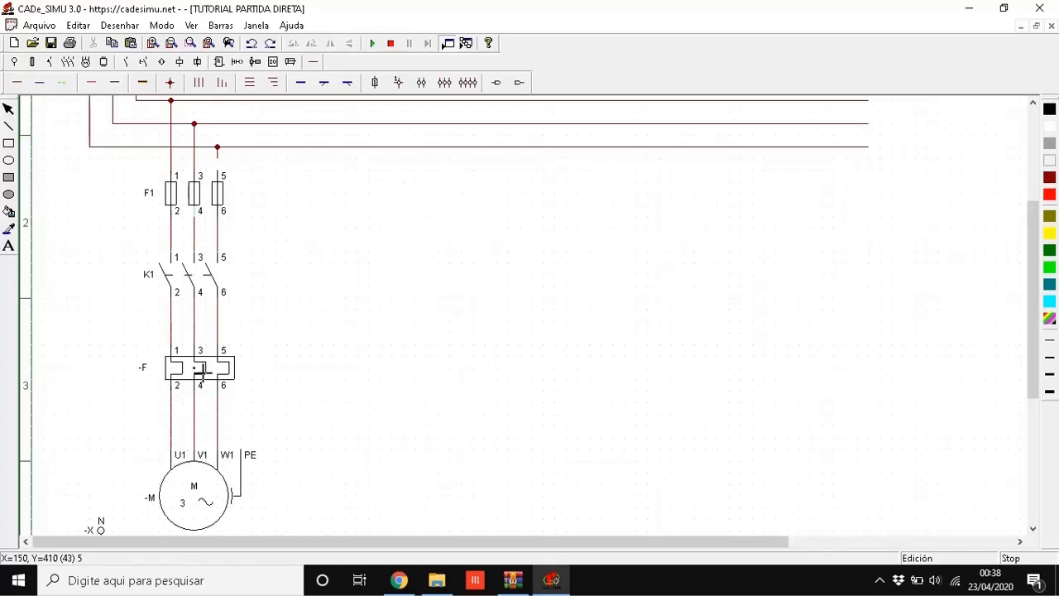
# - Rename the thermal relay as RT
pyautogui.doubleClick(200, 374)
pyautogui.moveTo(507, 221); pyautogui.dragTo(420, 223)
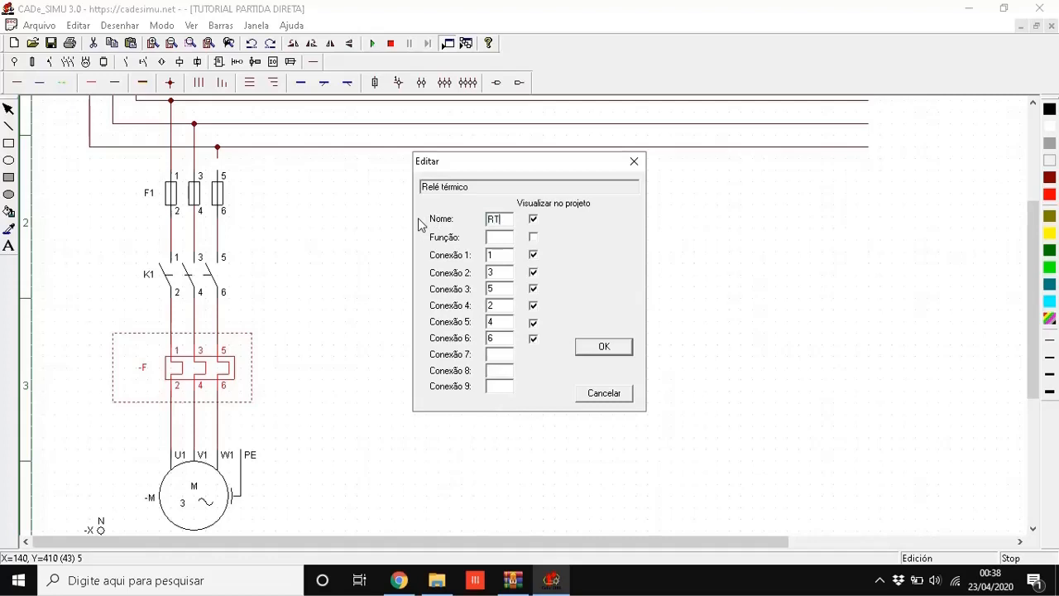
pyautogui.click(592, 348)
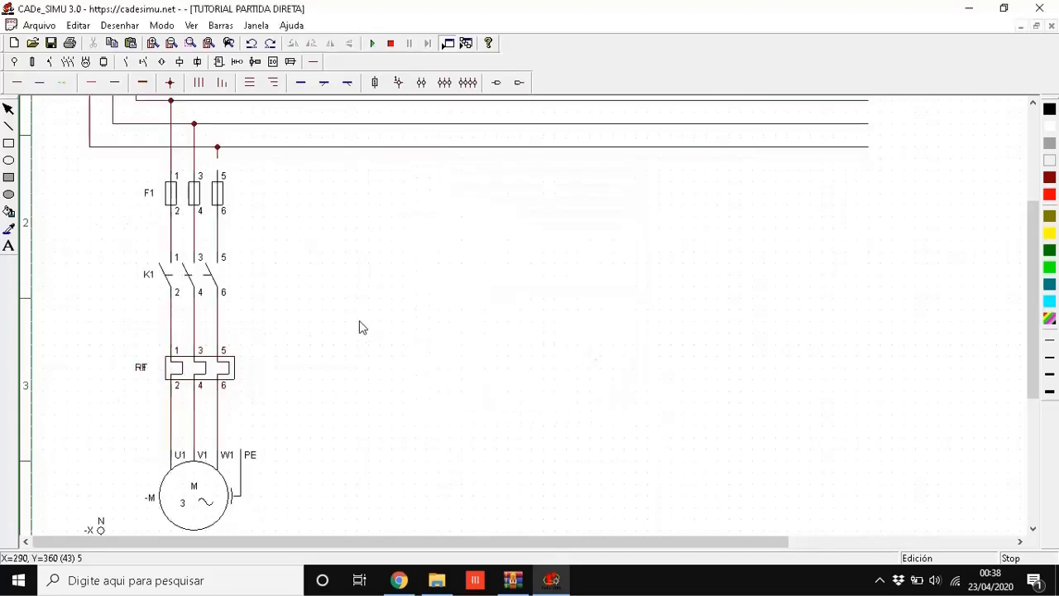
# - Try to clean up the thermal relay's overlapping label by editing its name again
pyautogui.doubleClick(139, 377)
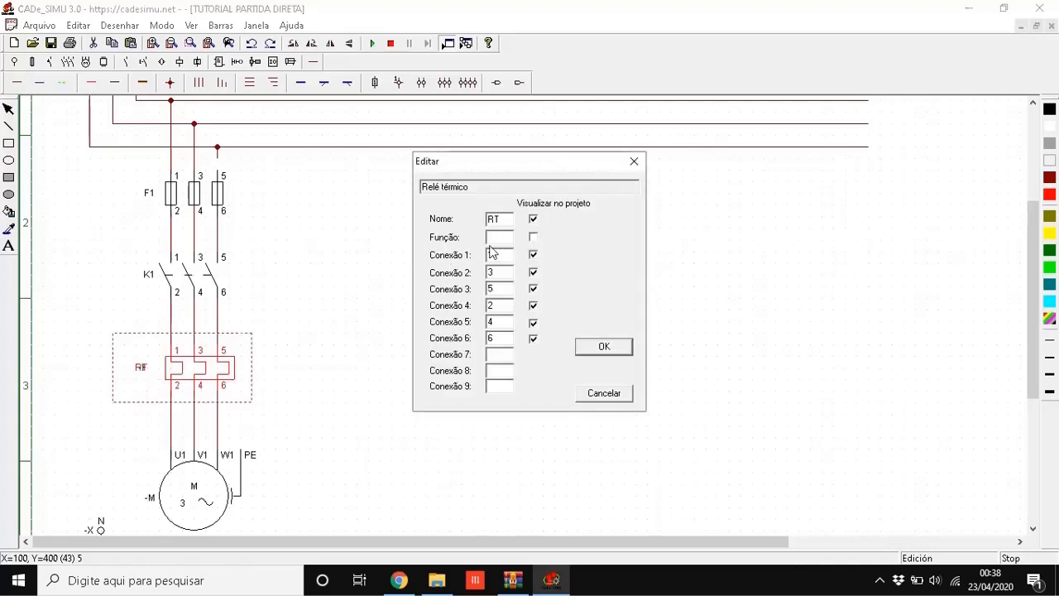
pyautogui.moveTo(508, 223); pyautogui.dragTo(441, 224)
pyautogui.click(616, 347)
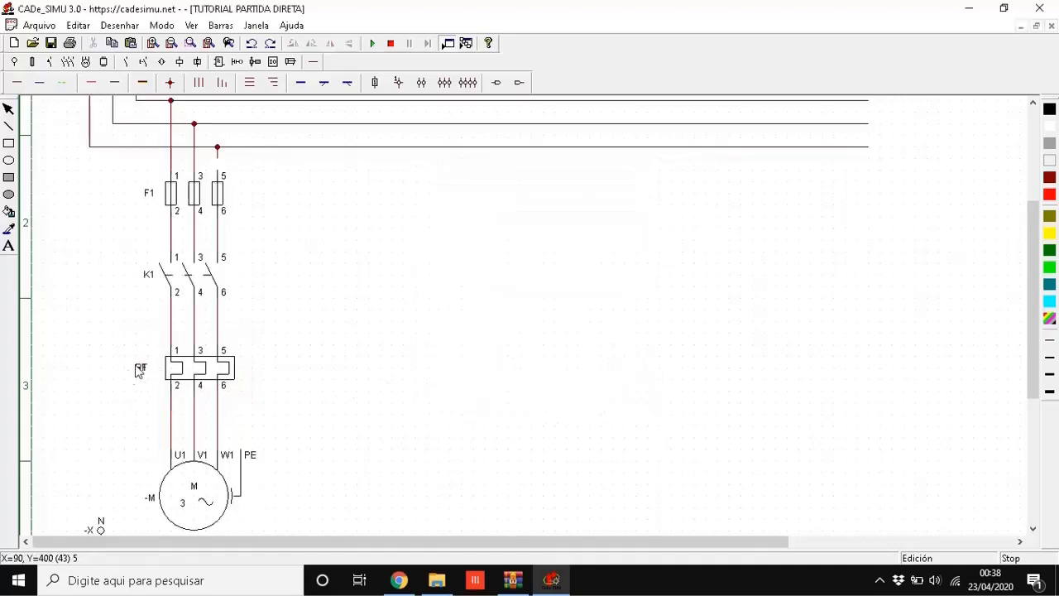
pyautogui.click(140, 370)
pyautogui.click(150, 388)
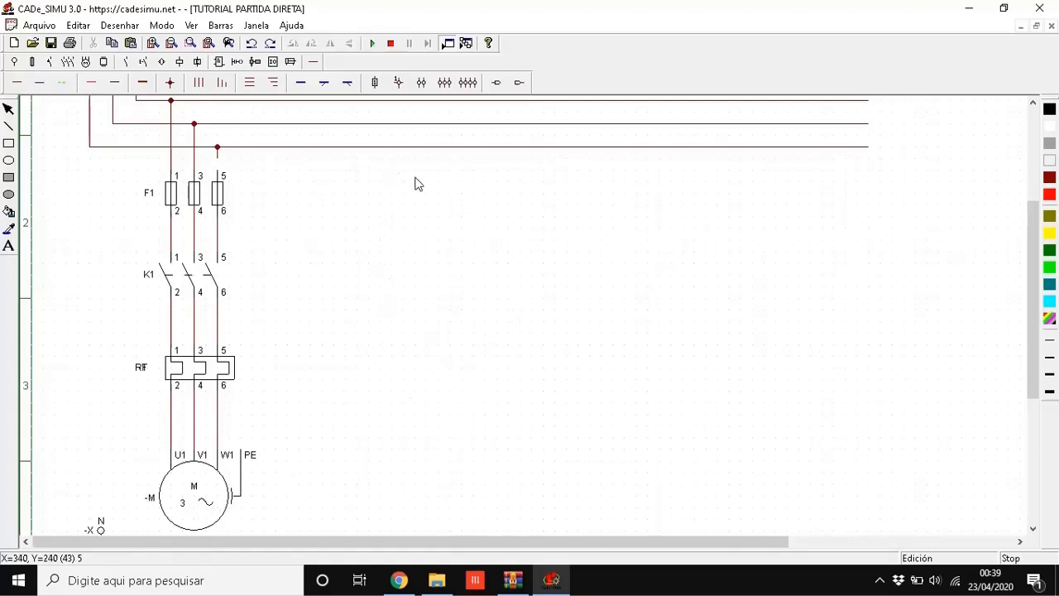
# - Place a single-pole fuse below the phase lines, to the right of F1 and level with it
pyautogui.click(32, 62)
pyautogui.click(26, 89)
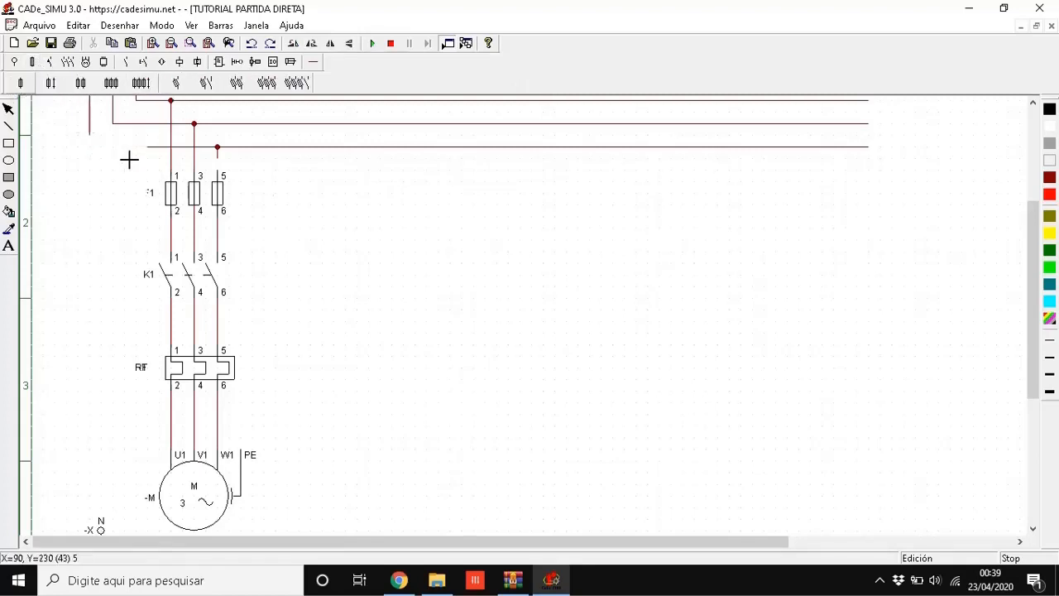
pyautogui.click(404, 175)
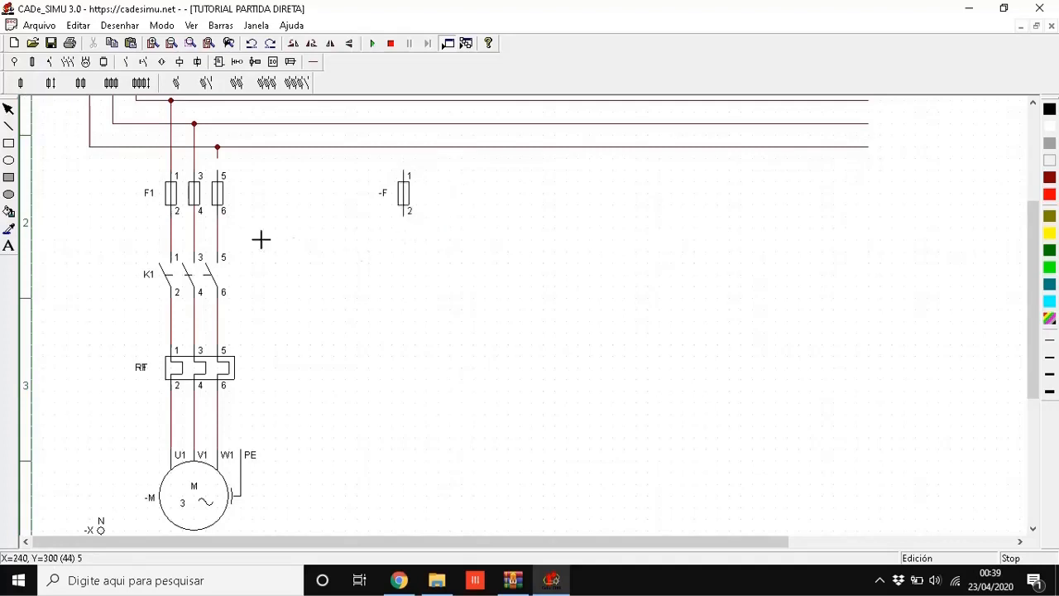
# - Delete the short wire stub between the lower phase line and fuse F1's terminal 5
pyautogui.scroll(1, 218, 177)
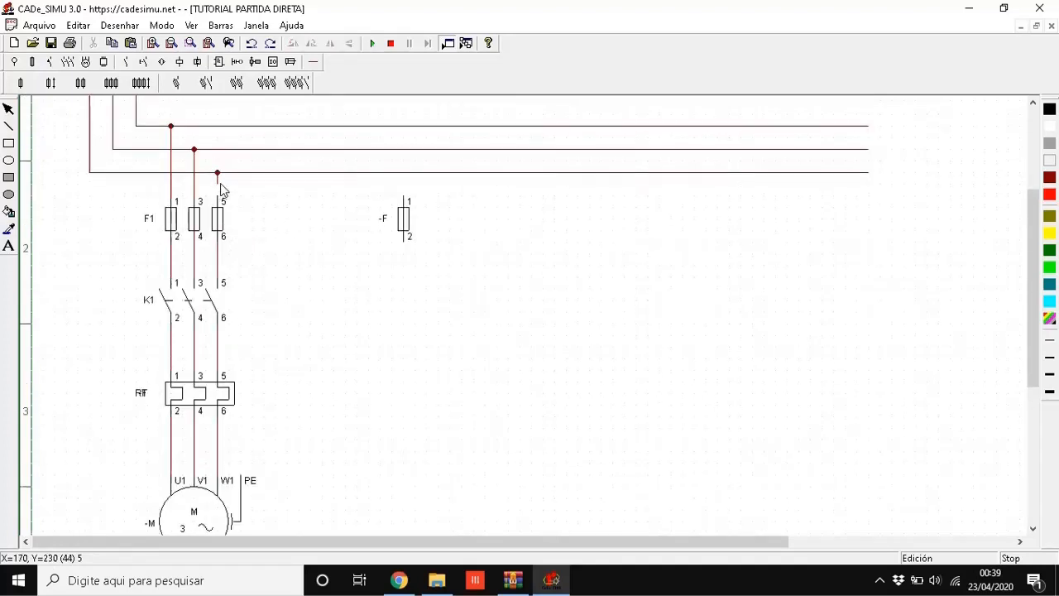
pyautogui.click(219, 189)
pyautogui.click(266, 172)
pyautogui.click(200, 169)
pyautogui.click(231, 188)
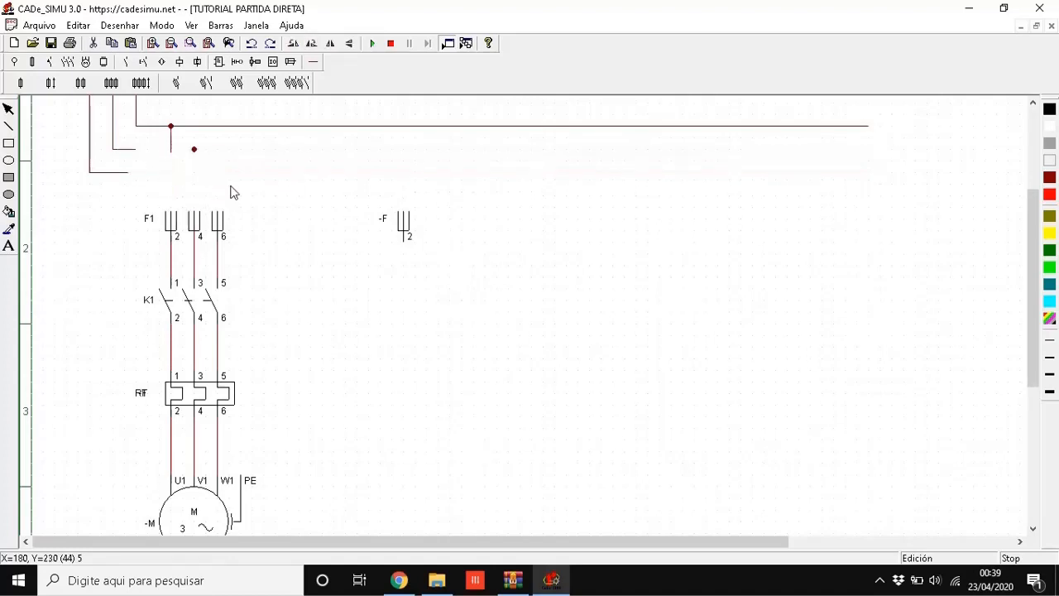
pyautogui.moveTo(230, 186); pyautogui.dragTo(215, 154)
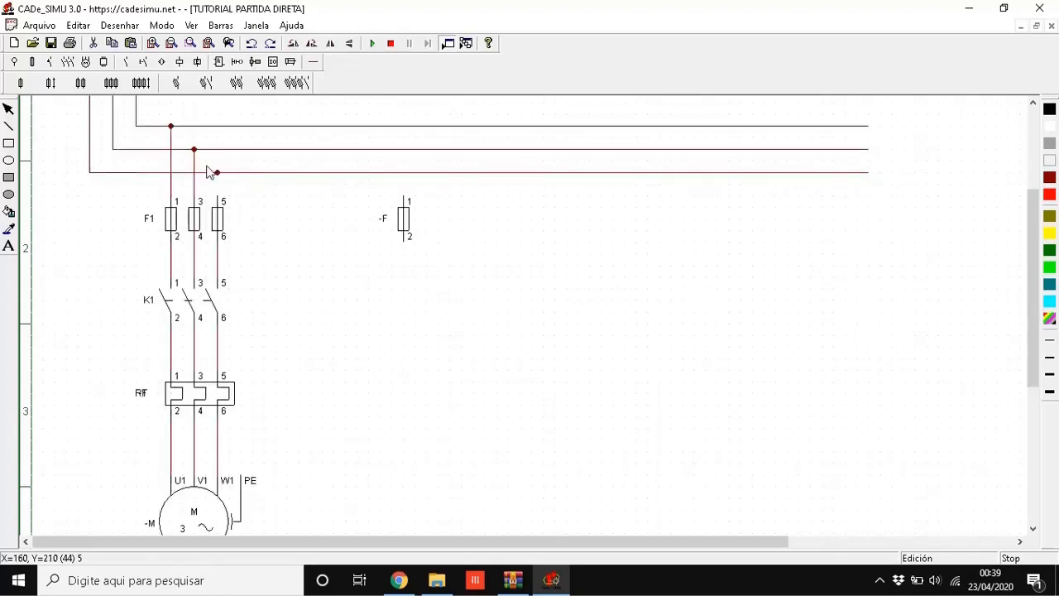
# - Wire the lower phase line to fuse F1's terminal 5
pyautogui.click(313, 63)
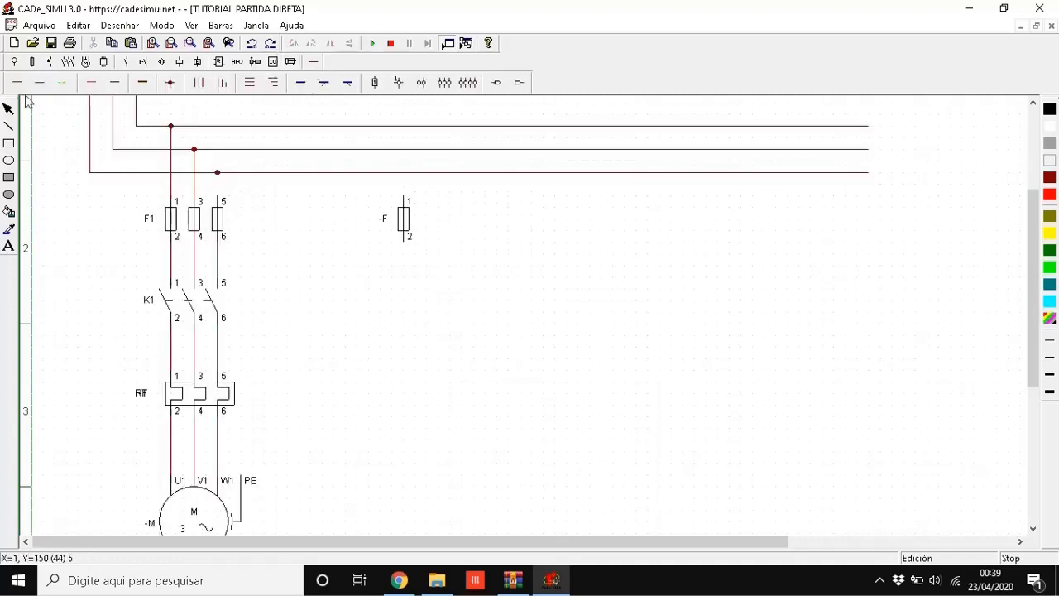
pyautogui.click(219, 172)
pyautogui.scroll(-2, 401, 265)
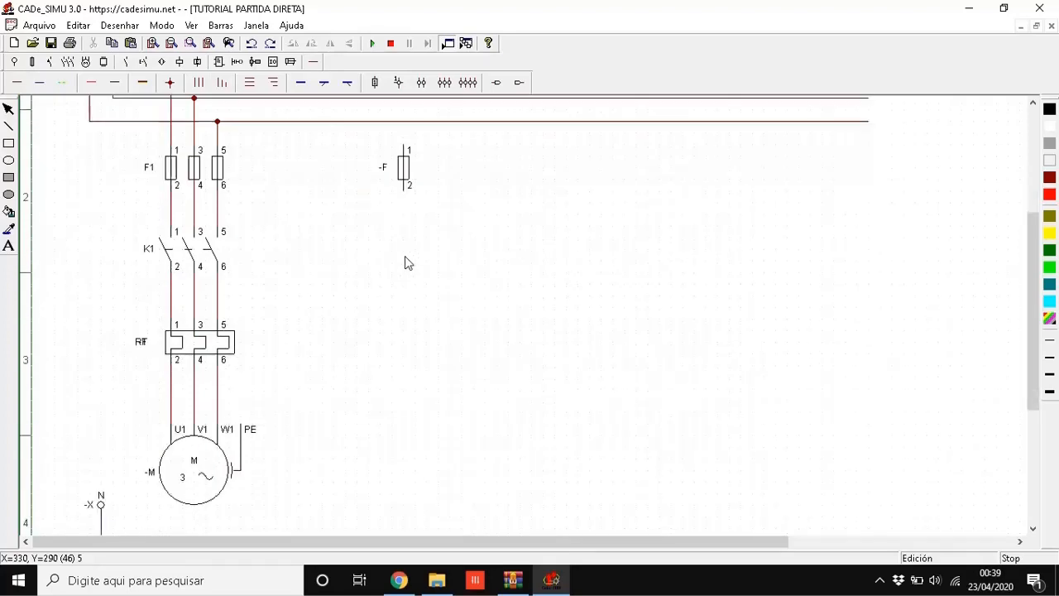
# - Rename the single-pole control fuse as FC
pyautogui.scroll(1, 406, 263)
pyautogui.doubleClick(406, 193)
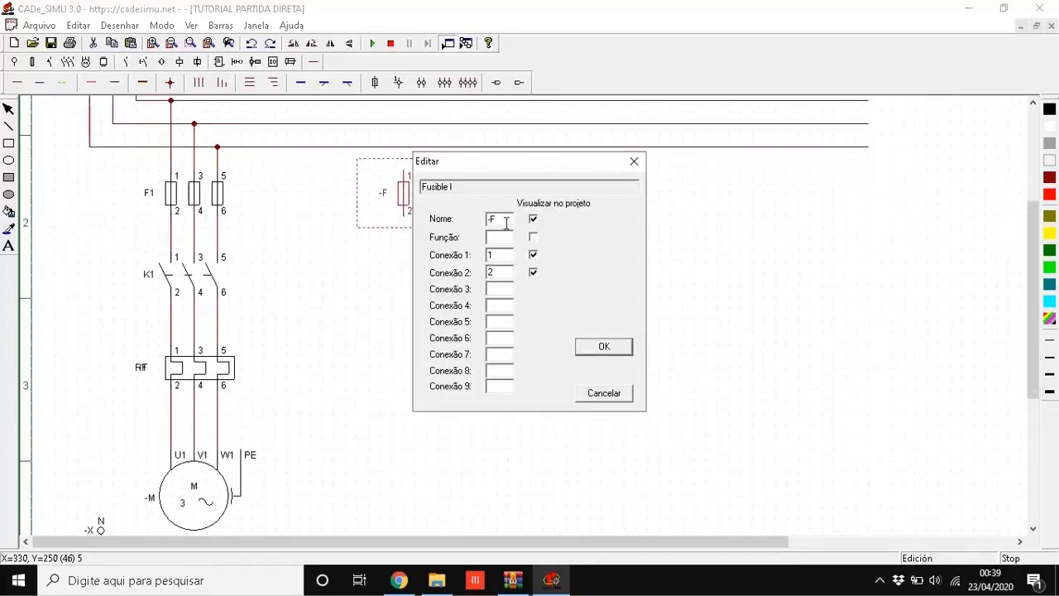
pyautogui.moveTo(506, 223); pyautogui.dragTo(384, 220)
pyautogui.click(609, 348)
pyautogui.click(608, 347)
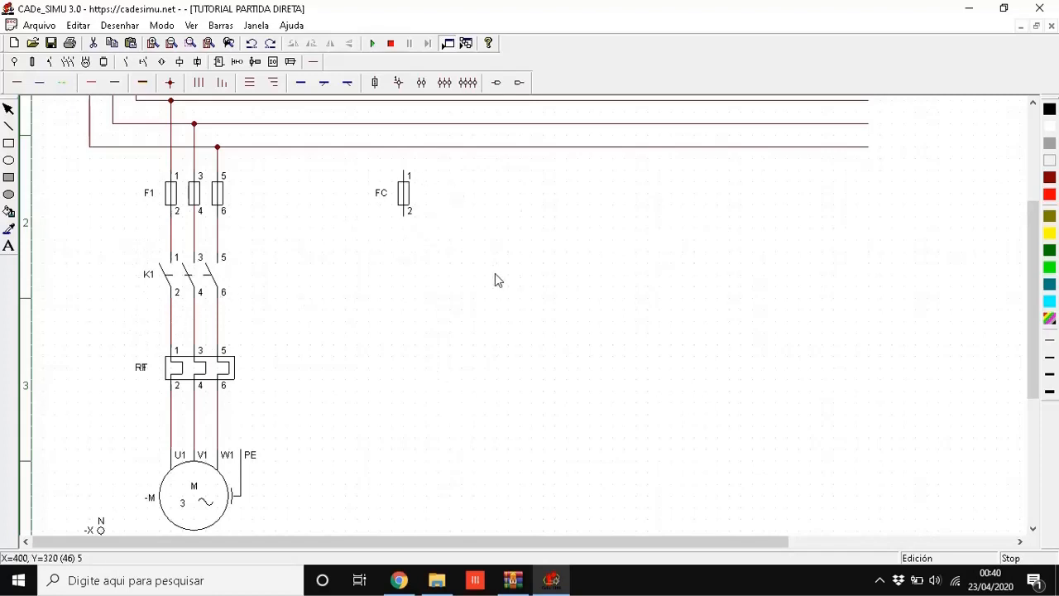
# - Place a normally closed thermal relay contact (95-96) directly below fuse FC, in line with its terminals
pyautogui.scroll(-1, 491, 276)
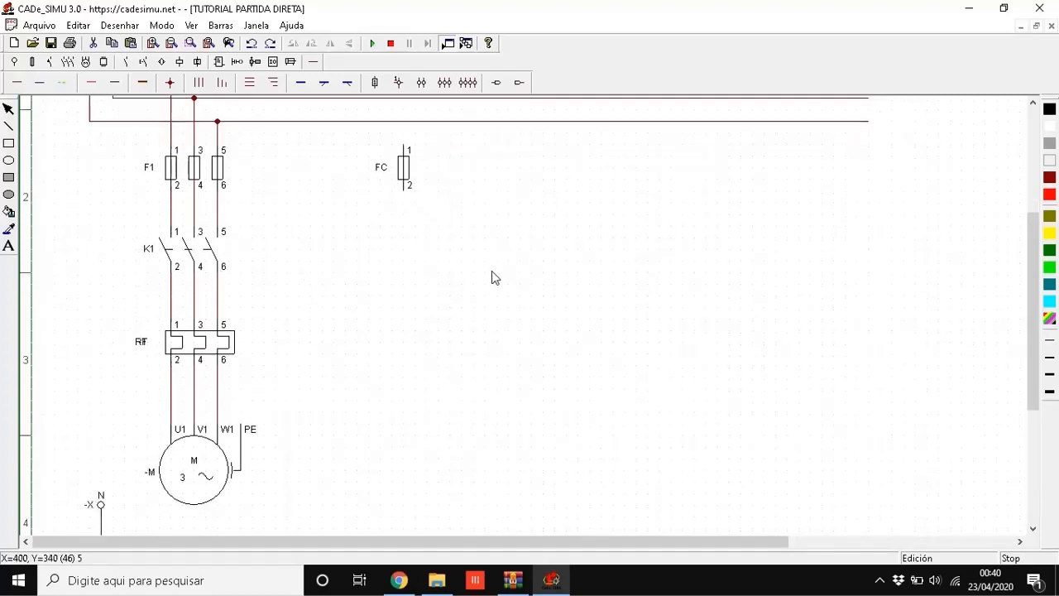
pyautogui.scroll(1, 463, 270)
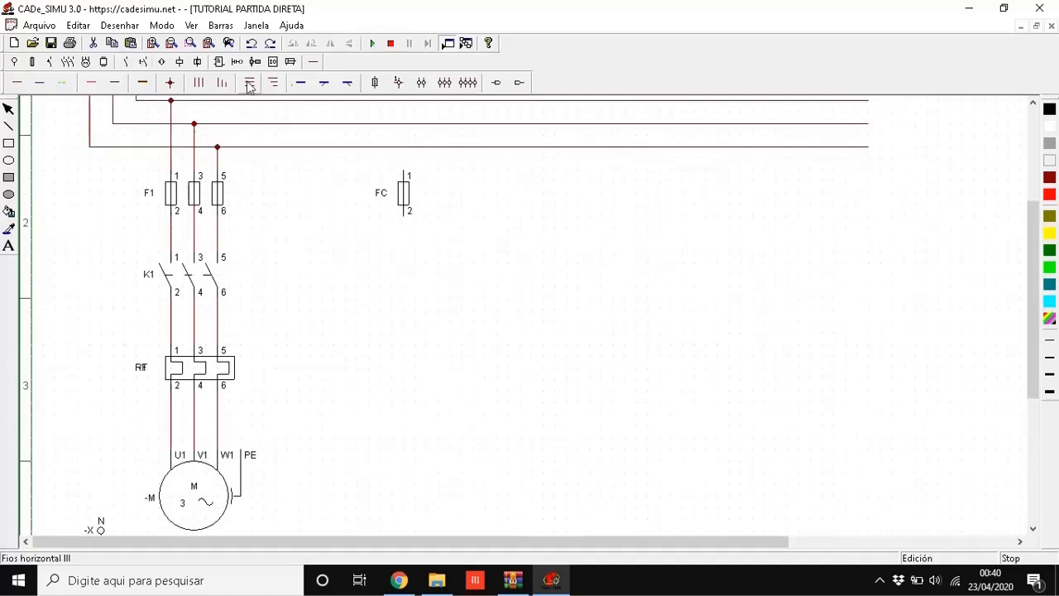
pyautogui.click(50, 62)
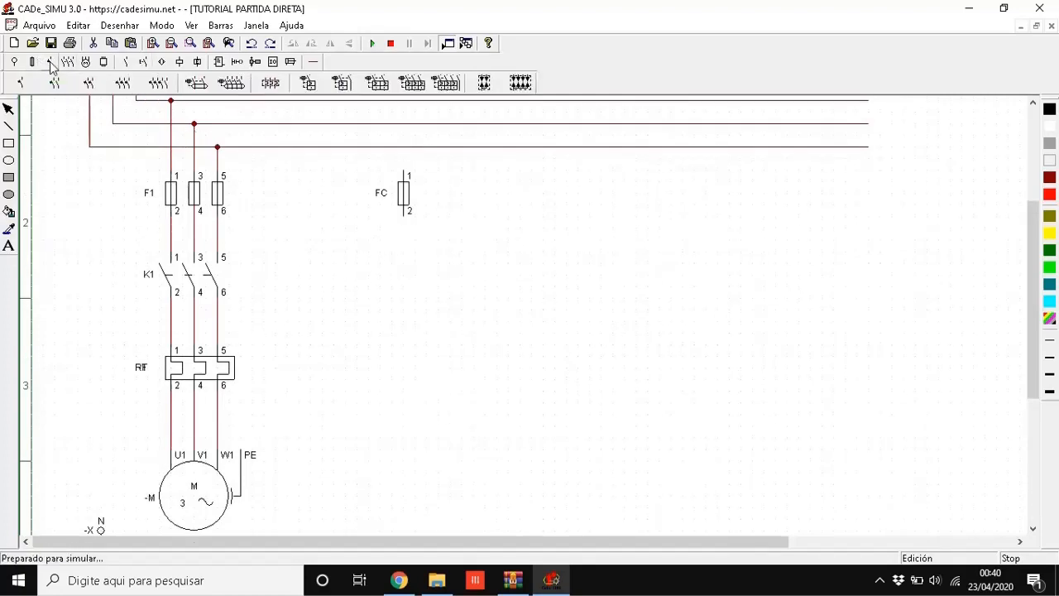
pyautogui.click(127, 63)
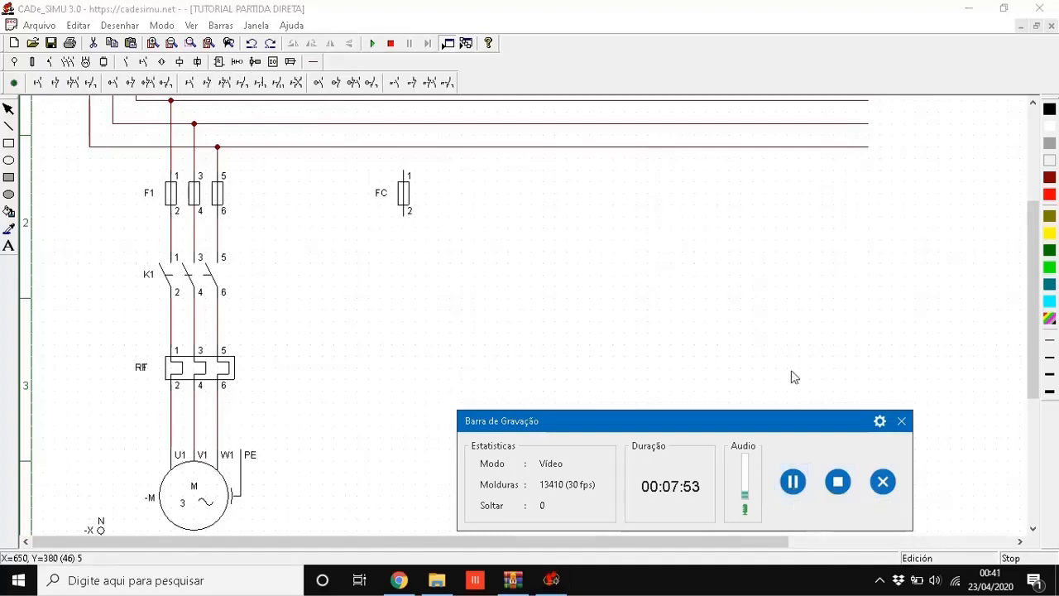
pyautogui.click(901, 420)
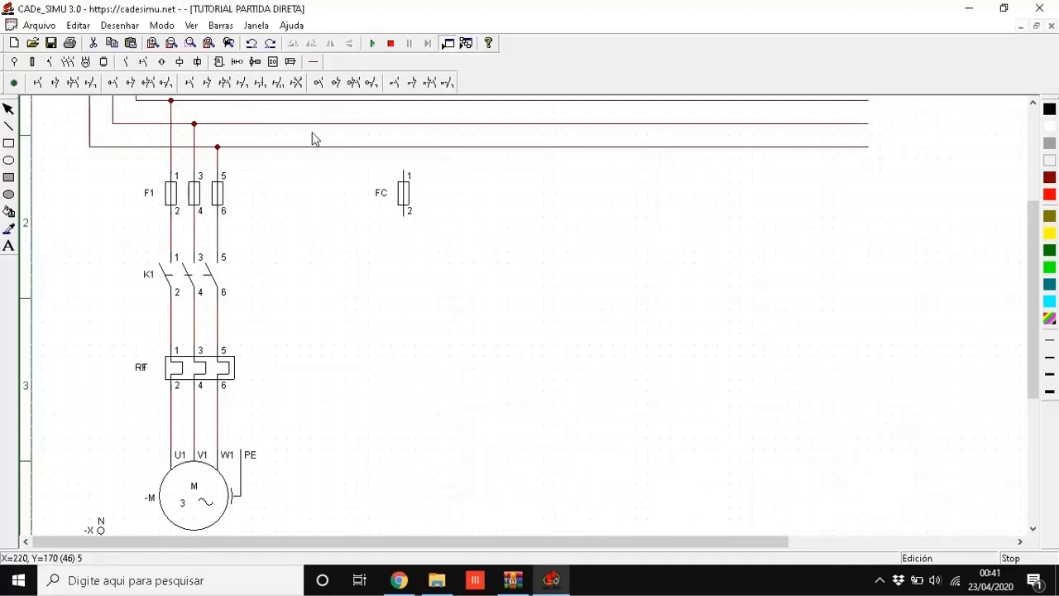
pyautogui.click(394, 86)
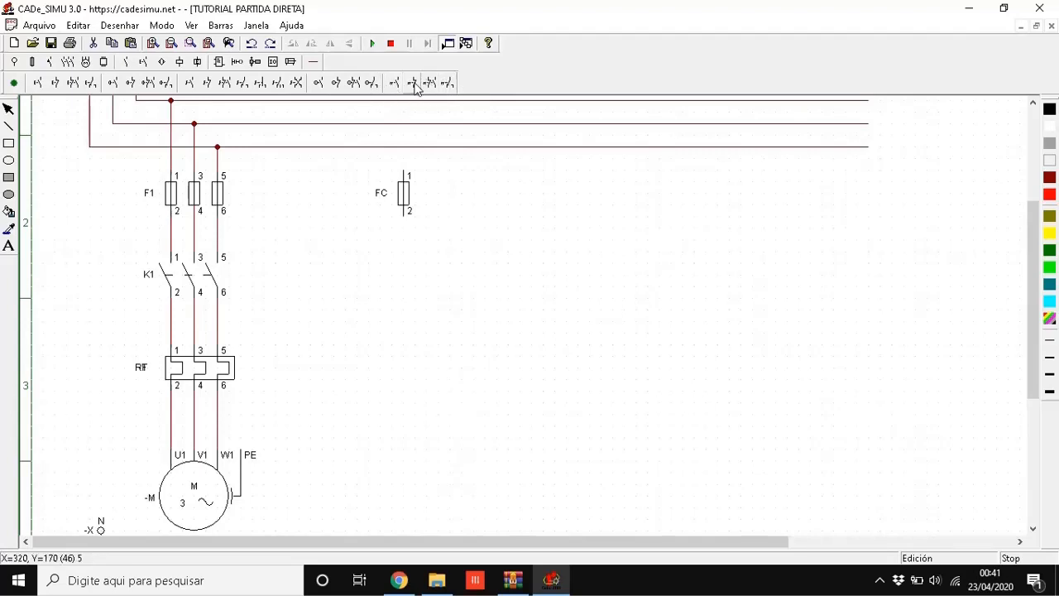
pyautogui.click(416, 89)
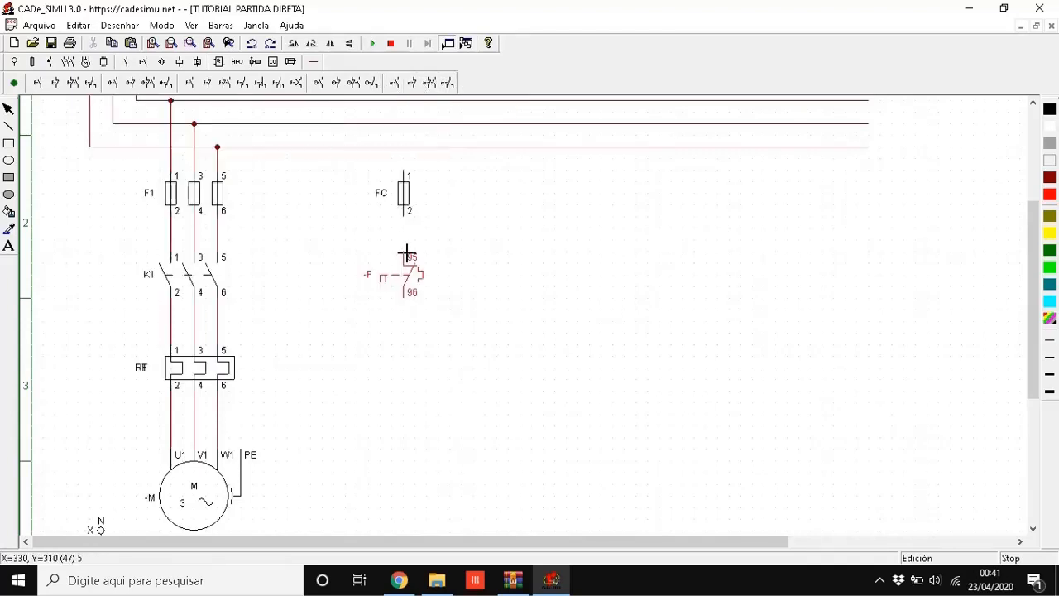
pyautogui.click(405, 246)
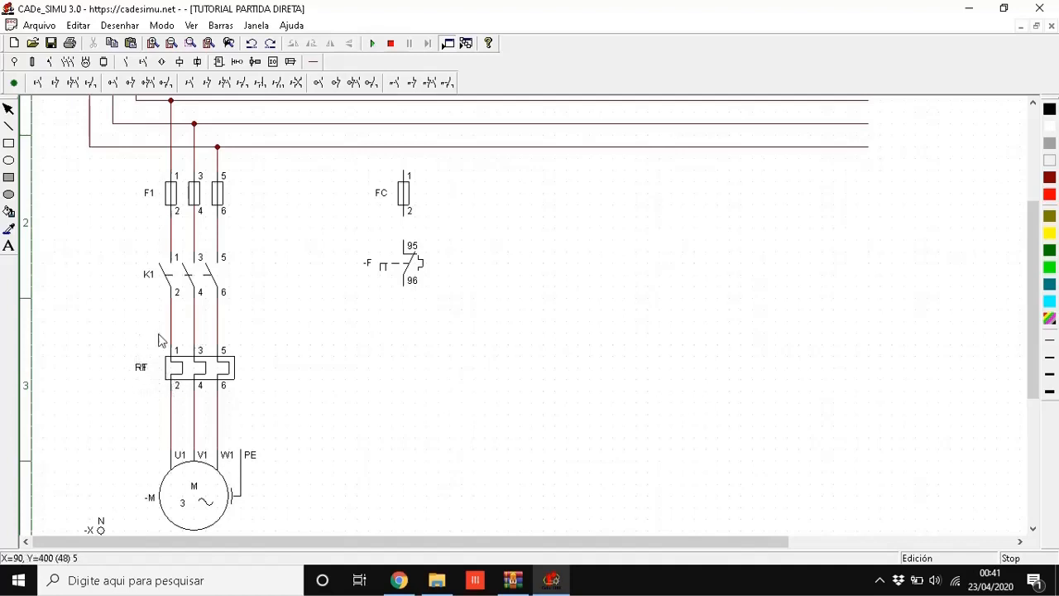
# - Rename the thermal relay's auxiliary contact below fuse FC as RT
pyautogui.doubleClick(416, 263)
pyautogui.doubleClick(505, 222)
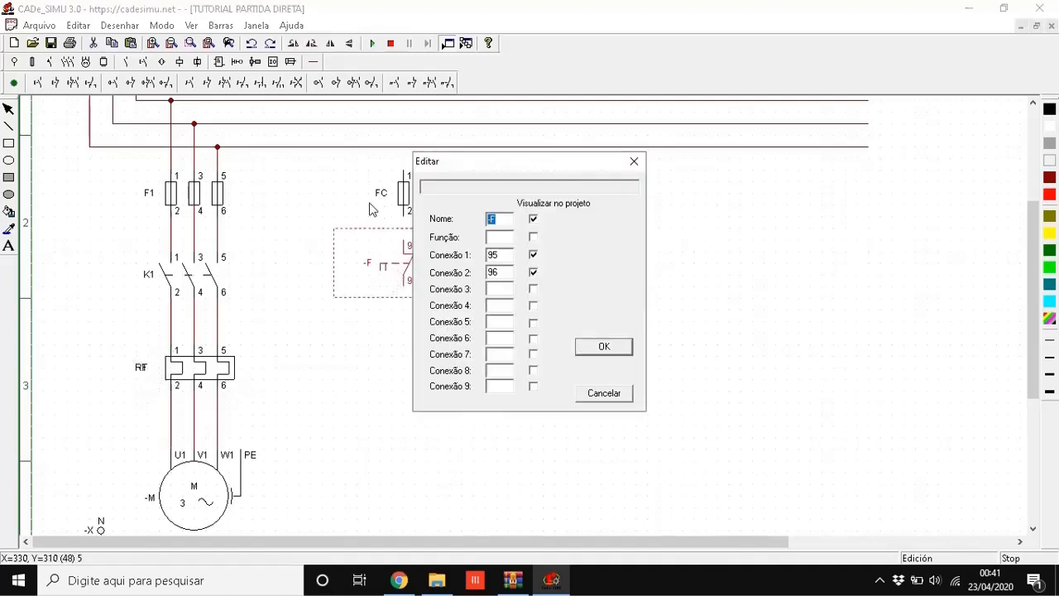
pyautogui.click(610, 346)
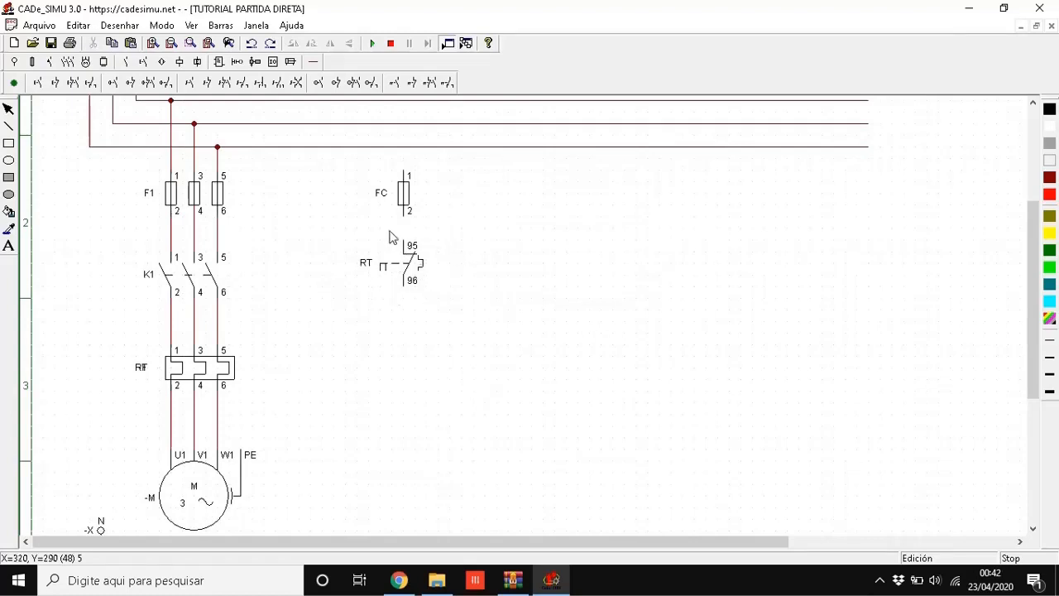
# - Place a normally closed pushbutton contact (11-12) directly below the RT contact and name it B0
pyautogui.click(55, 84)
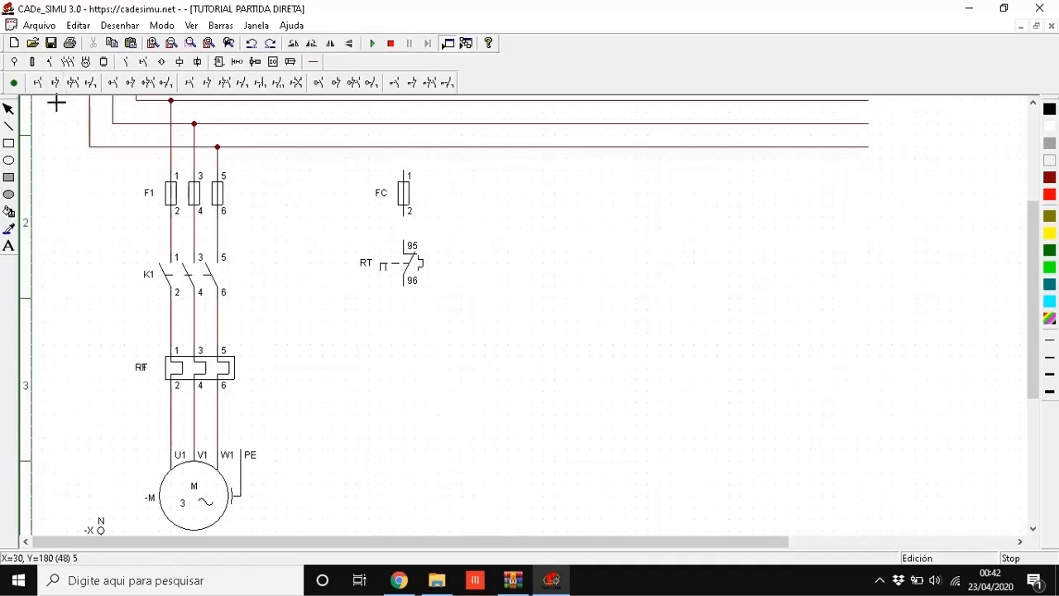
pyautogui.click(406, 315)
pyautogui.doubleClick(402, 331)
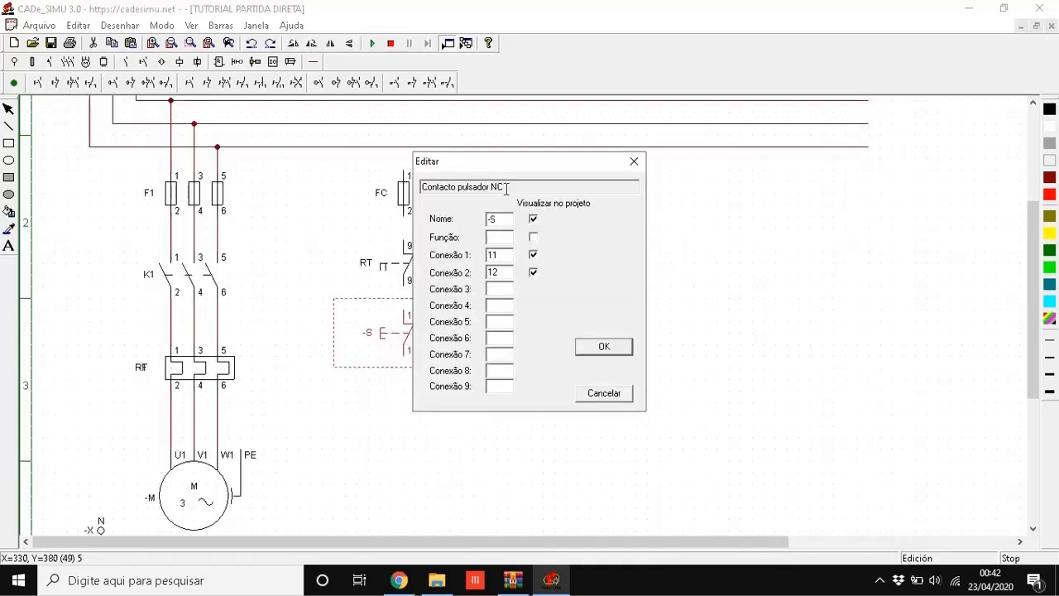
pyautogui.moveTo(509, 168); pyautogui.dragTo(628, 198)
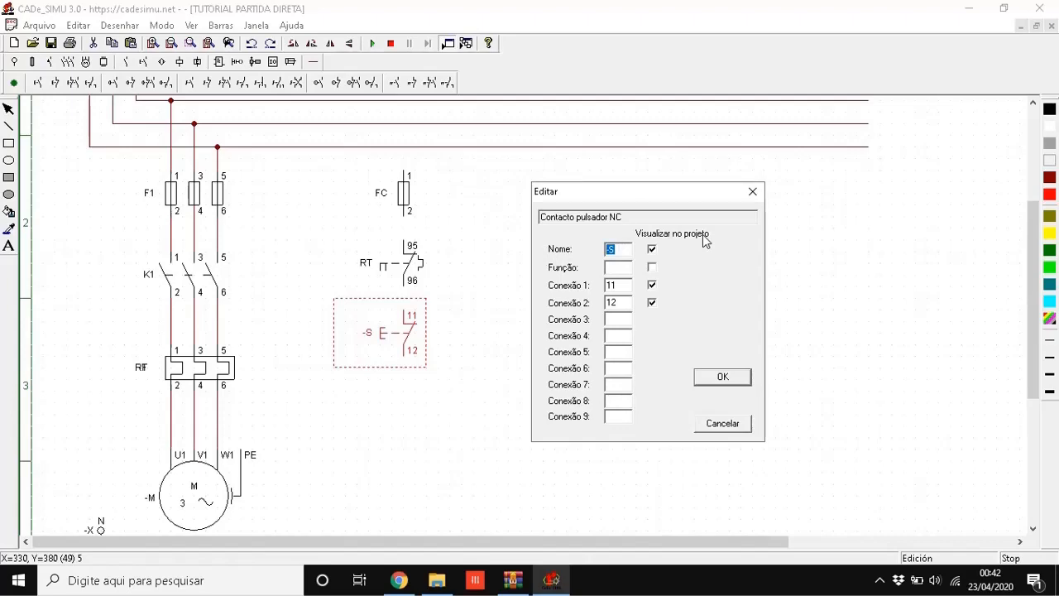
pyautogui.click(722, 377)
# - Place a normally open pushbutton contact (13-14) below B0 in the control column and name it B1
pyautogui.scroll(-1, 538, 317)
pyautogui.scroll(-2, 538, 317)
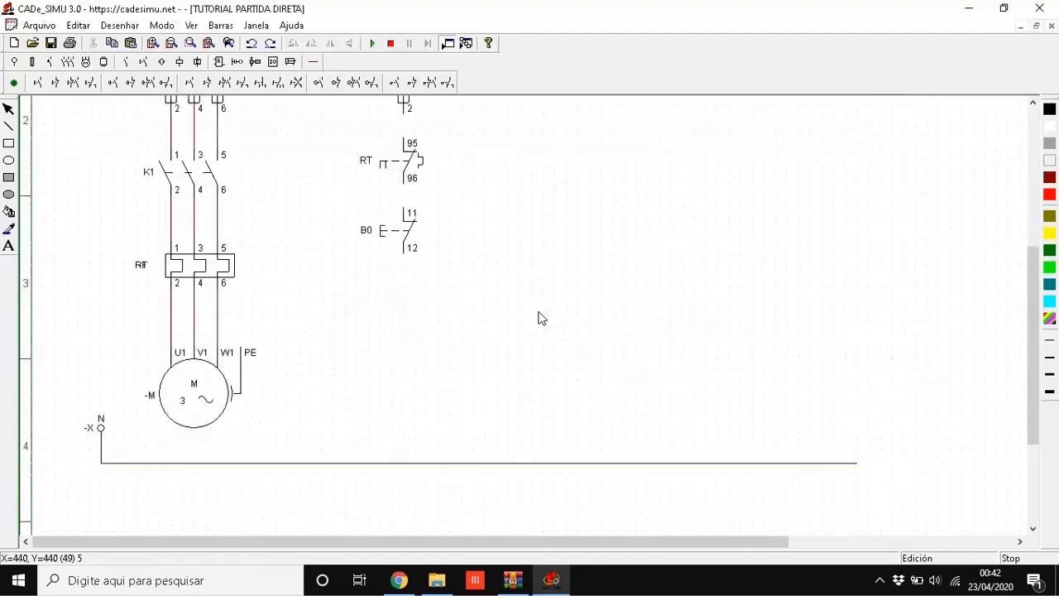
pyautogui.scroll(1, 538, 318)
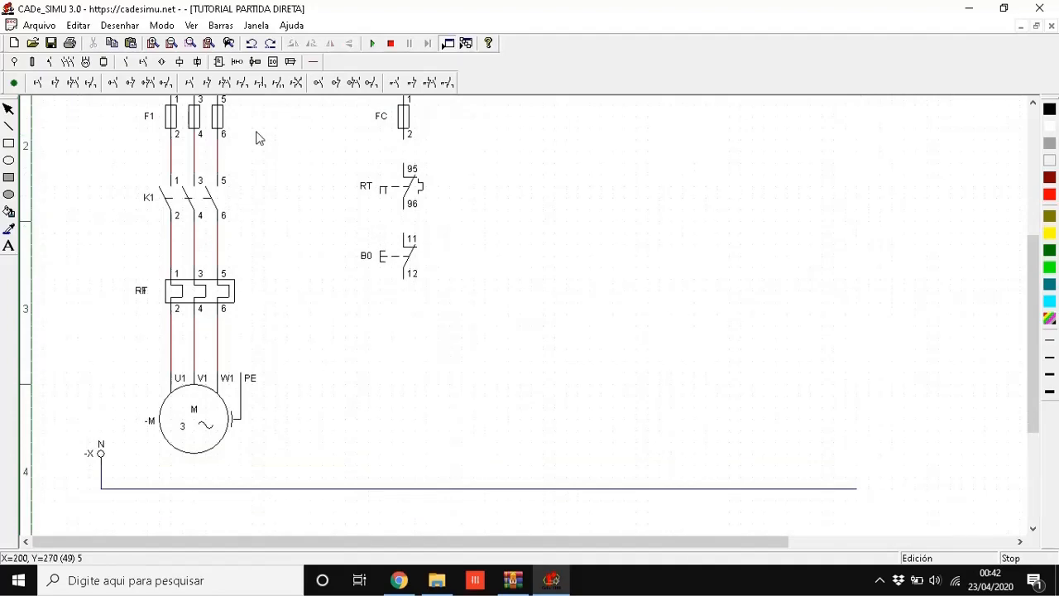
pyautogui.click(72, 83)
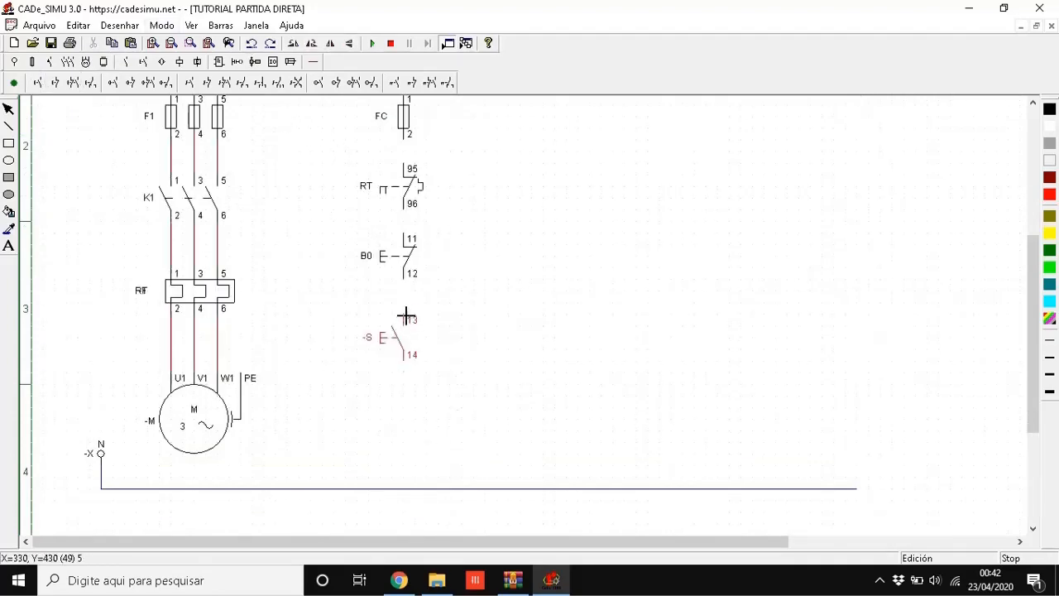
pyautogui.click(410, 318)
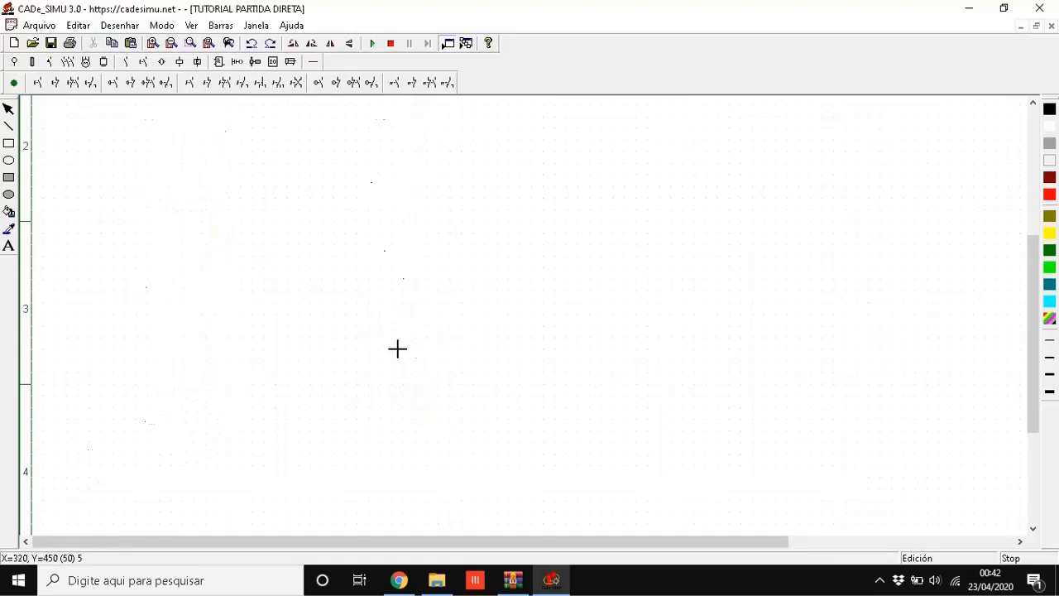
pyautogui.moveTo(499, 216); pyautogui.dragTo(471, 223)
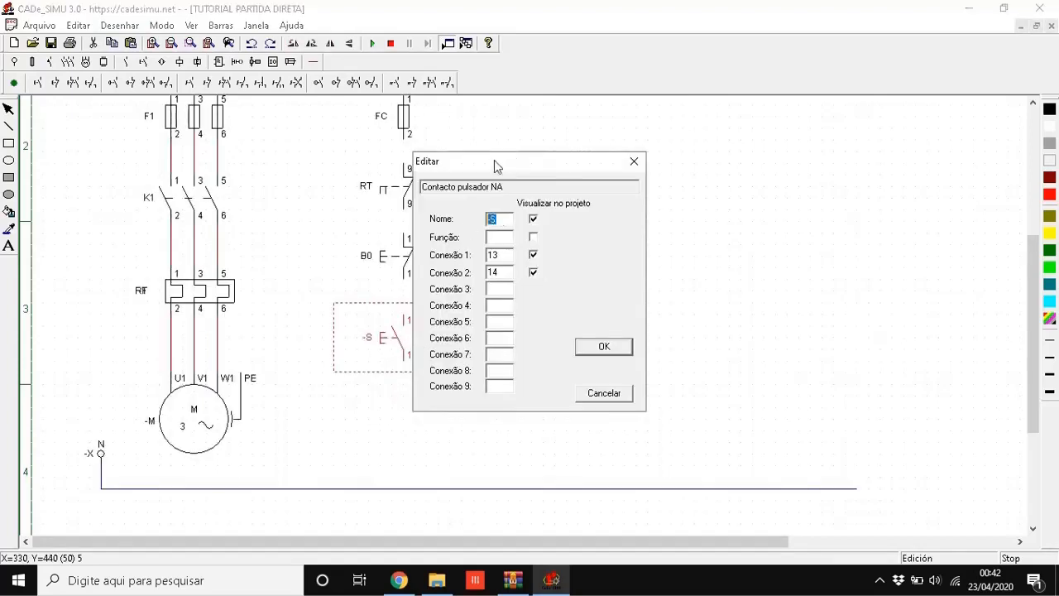
pyautogui.moveTo(496, 166); pyautogui.dragTo(632, 161)
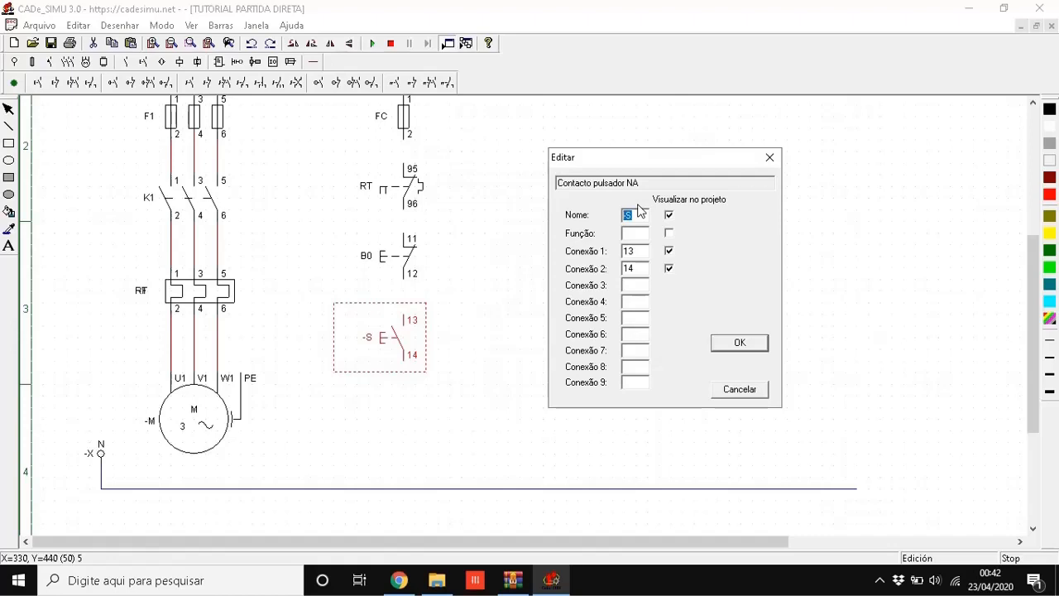
pyautogui.click(740, 343)
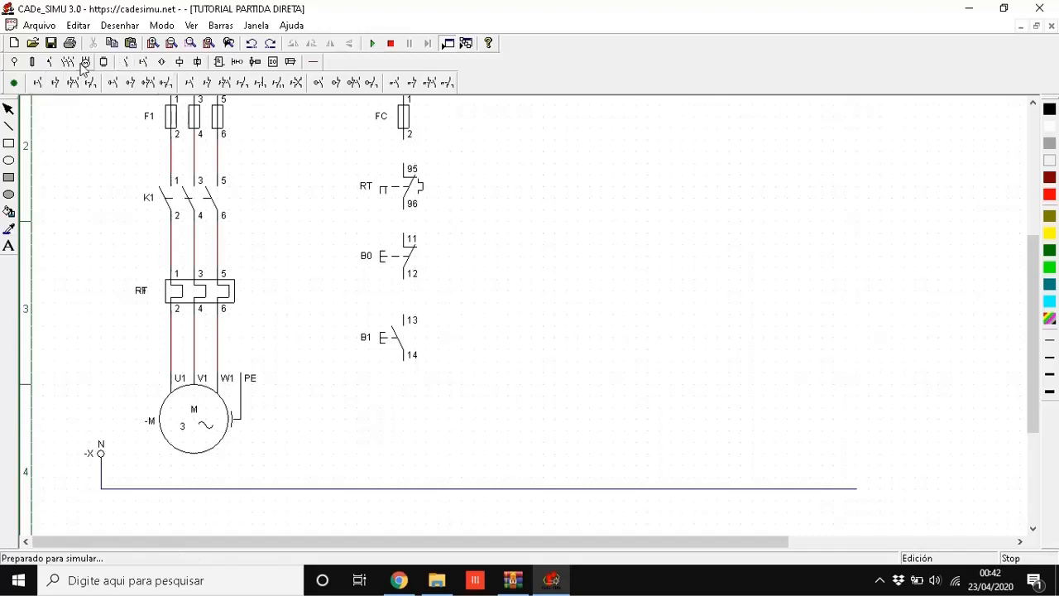
# - Place a monostable coil (A1-A2) below pushbutton B1, above the neutral line, and name it K1
pyautogui.click(180, 61)
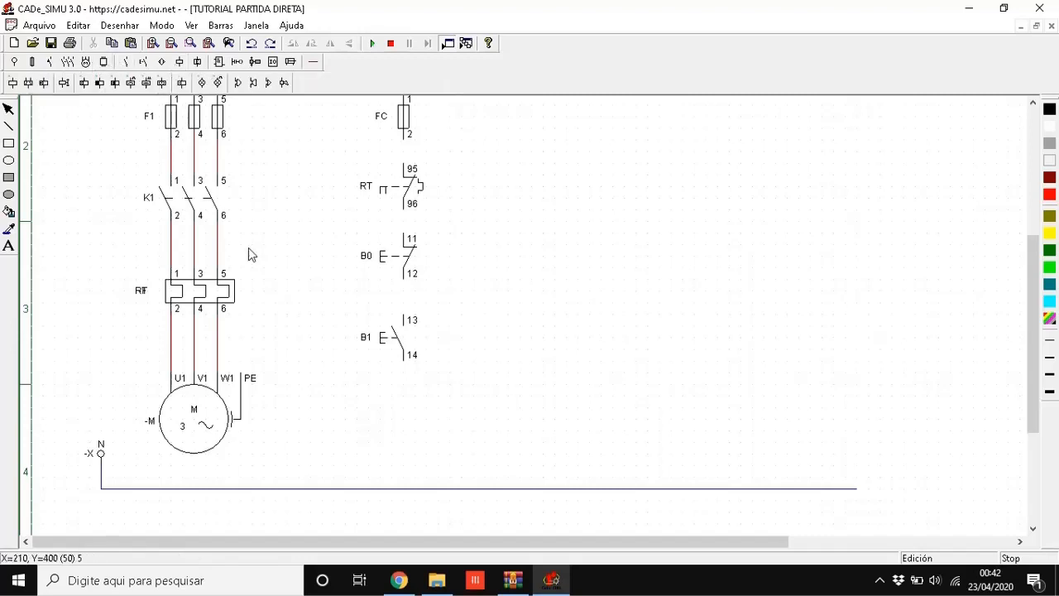
pyautogui.click(13, 83)
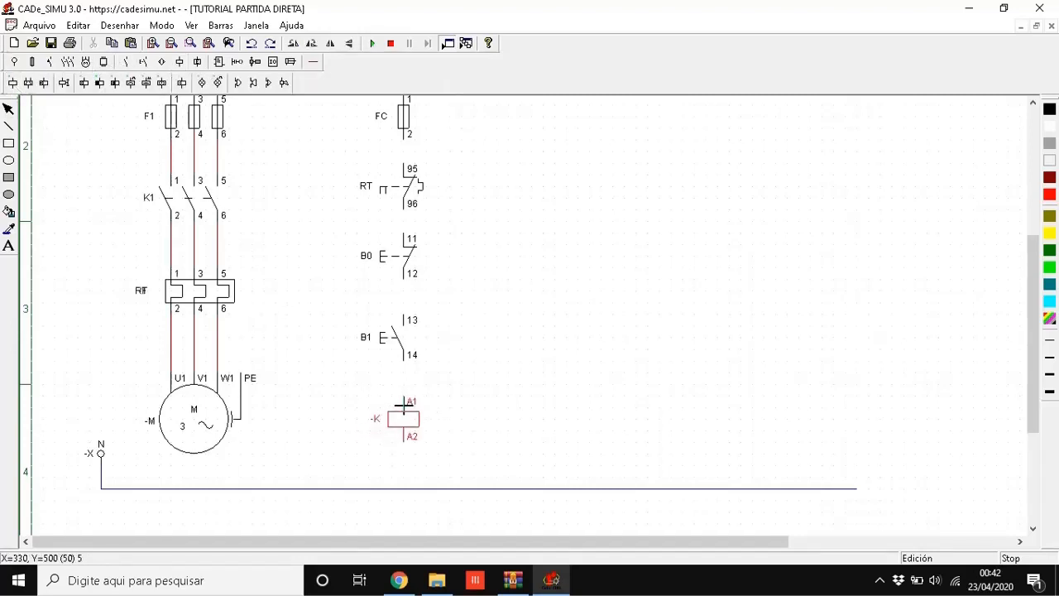
pyautogui.click(406, 399)
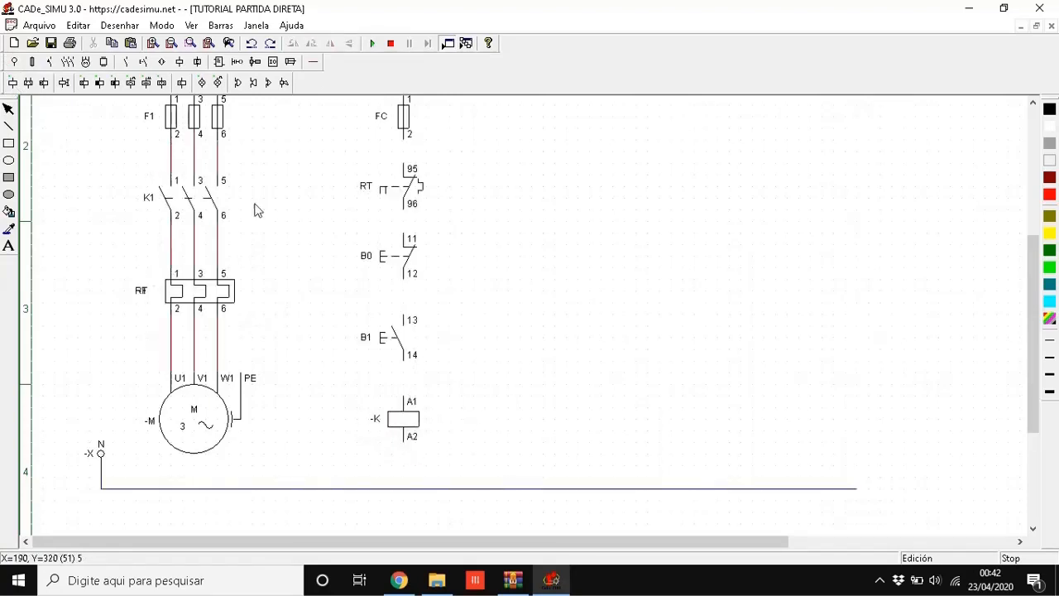
pyautogui.doubleClick(406, 422)
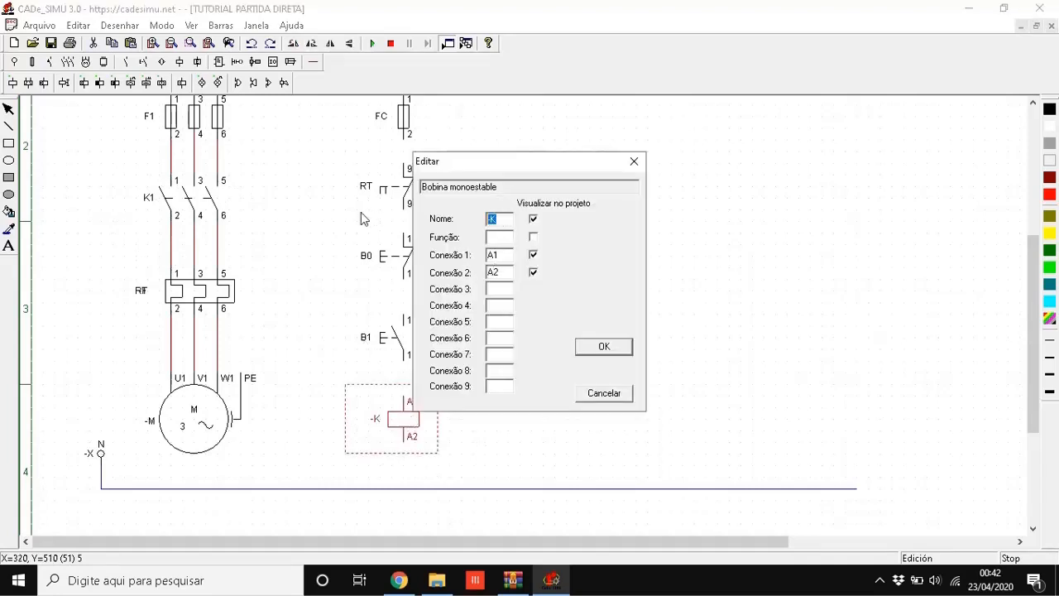
pyautogui.write('K1')
pyautogui.click(615, 351)
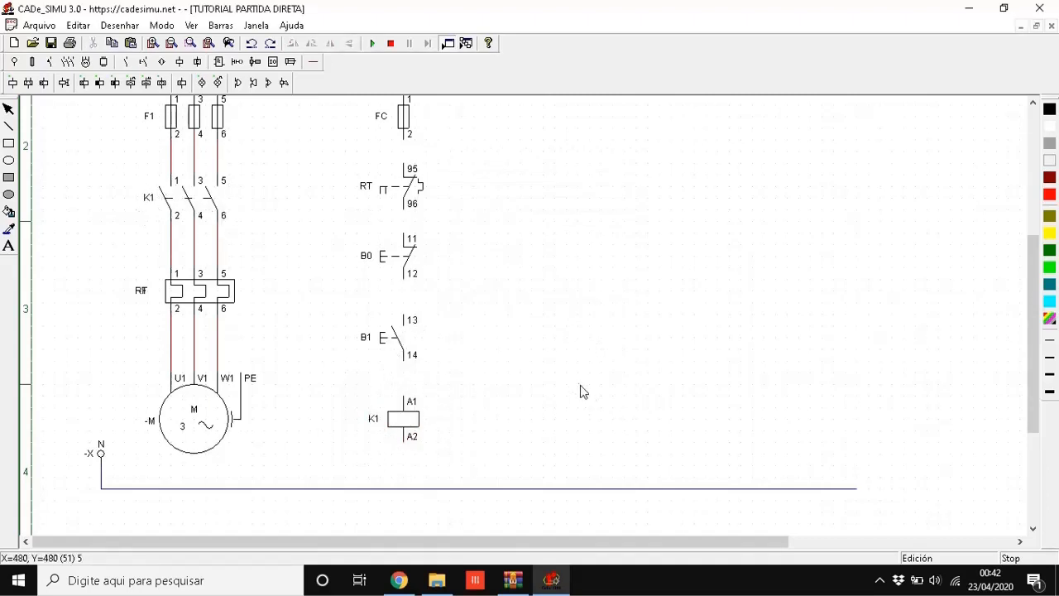
# - Wire the control column in series from the lower phase line through fuse FC, contact RT and pushbutton B0 to B1's terminal 13
pyautogui.scroll(2, 508, 321)
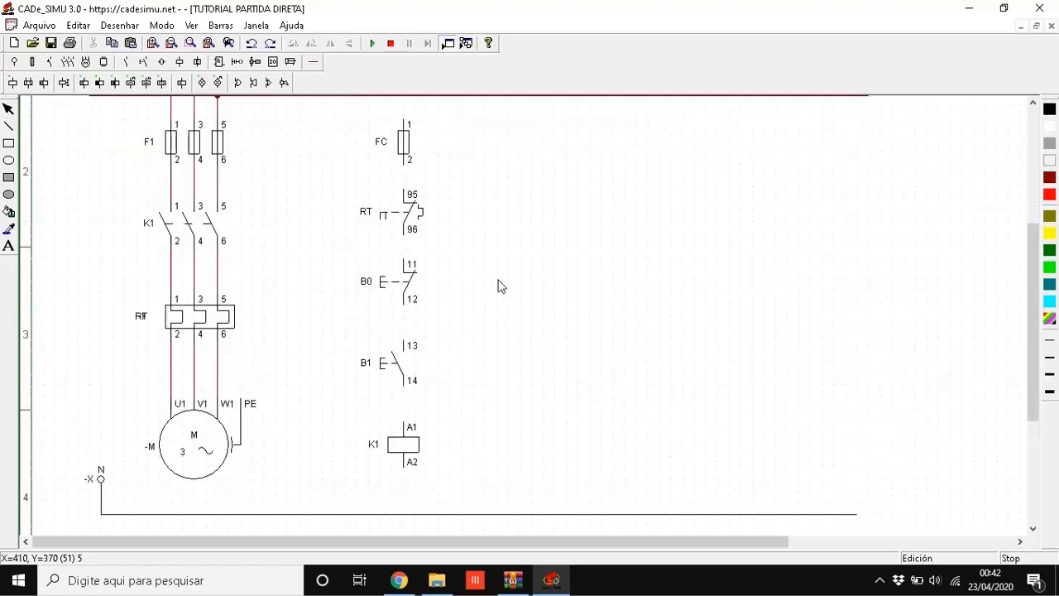
pyautogui.click(313, 63)
pyautogui.scroll(4, 445, 206)
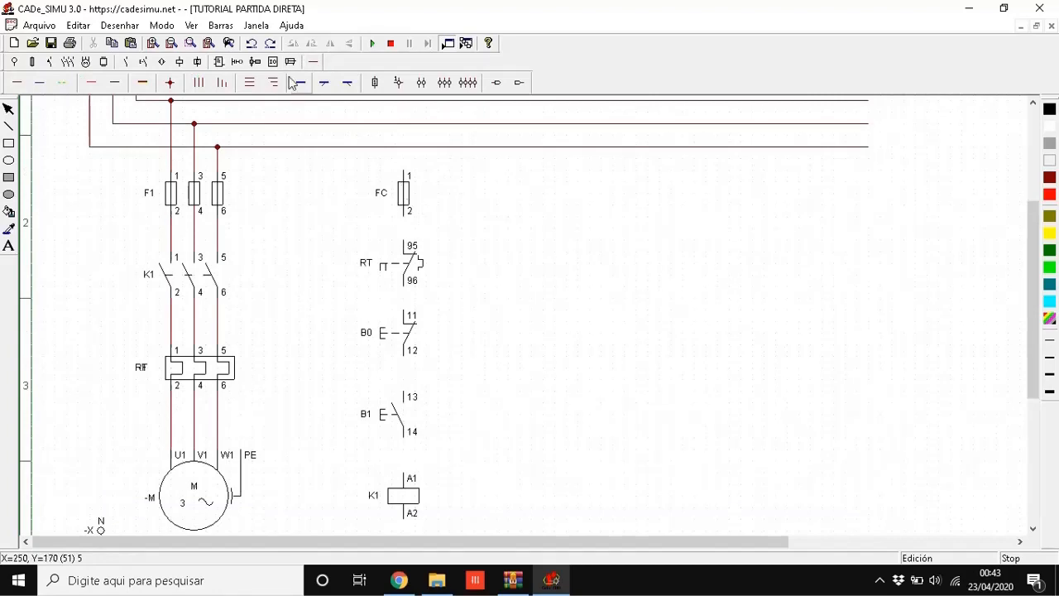
pyautogui.click(14, 85)
pyautogui.moveTo(404, 171); pyautogui.dragTo(404, 147)
pyautogui.moveTo(403, 214); pyautogui.dragTo(405, 243)
pyautogui.moveTo(406, 285); pyautogui.dragTo(407, 315)
pyautogui.moveTo(406, 360); pyautogui.dragTo(405, 396)
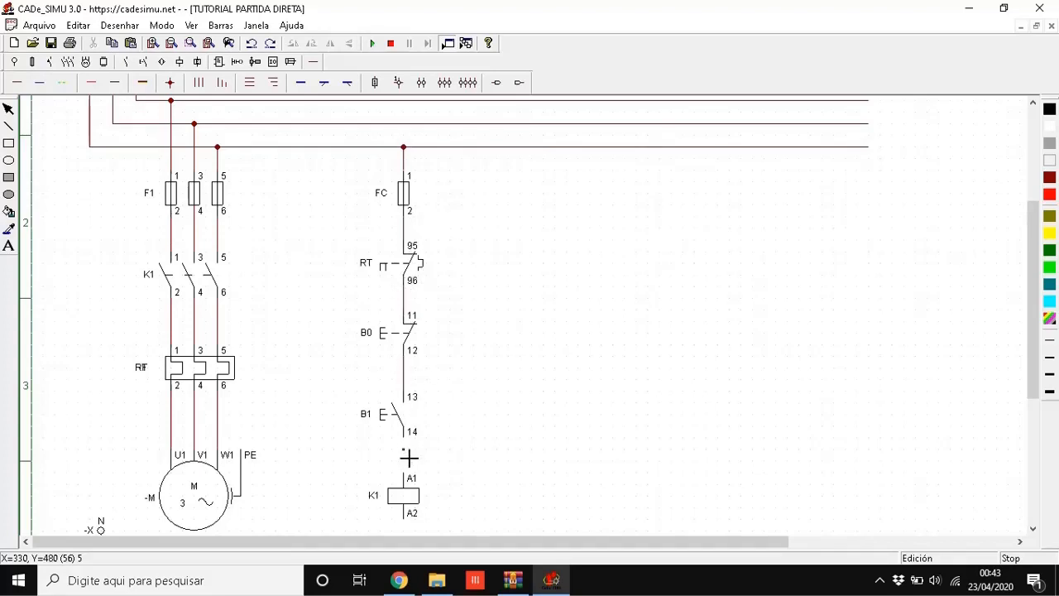
# - Wire B1's terminal 14 to coil K1's A1, and the coil's A2 to the neutral line
pyautogui.moveTo(409, 443); pyautogui.dragTo(407, 489)
pyautogui.scroll(-2, 488, 338)
pyautogui.scroll(2, 502, 435)
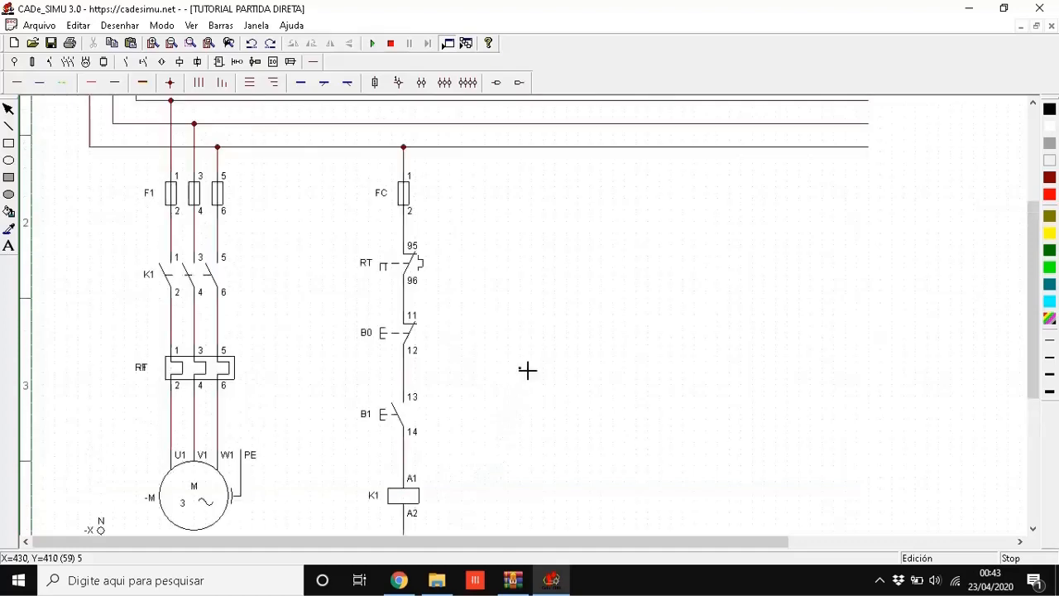
pyautogui.scroll(-1, 527, 369)
pyautogui.scroll(1, 530, 362)
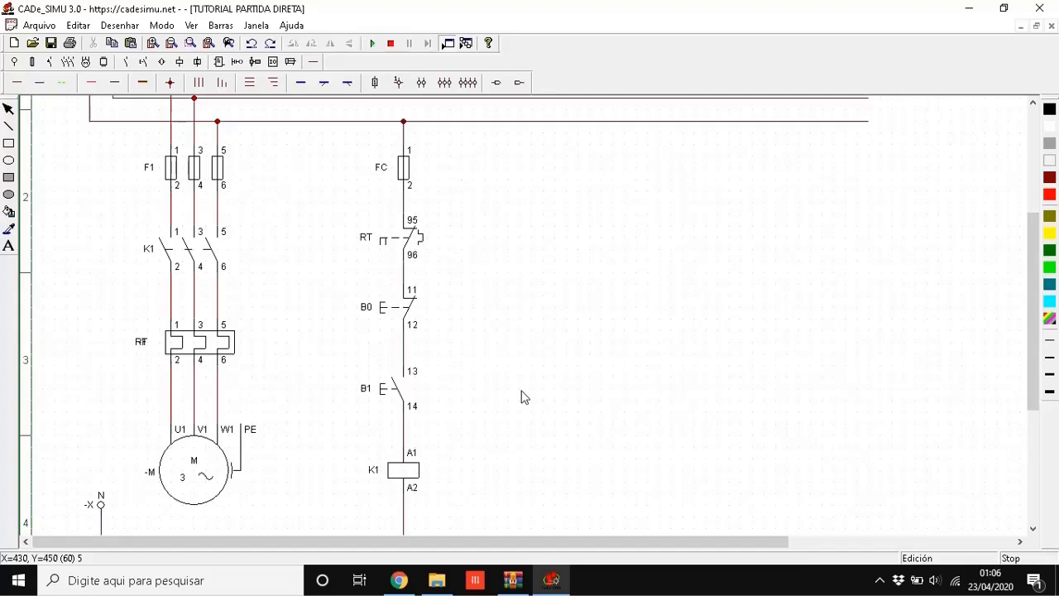
pyautogui.scroll(-1, 521, 397)
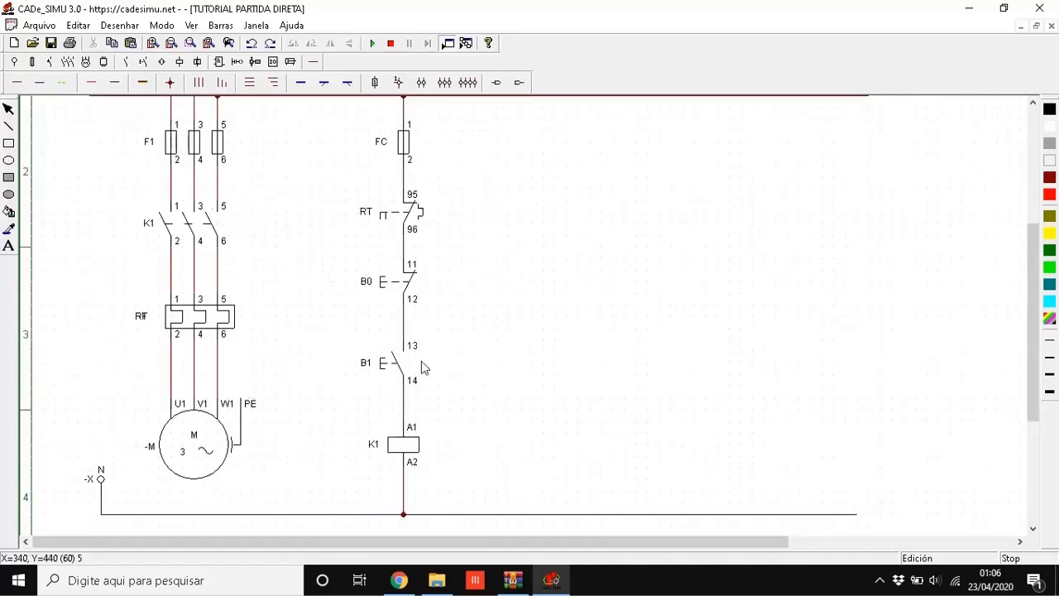
# - Simulate the circuit, actuate pushbutton B1 several times to test coil K1 and the motor, and stop the simulation
pyautogui.scroll(1, 426, 364)
pyautogui.scroll(-1, 439, 352)
pyautogui.click(374, 44)
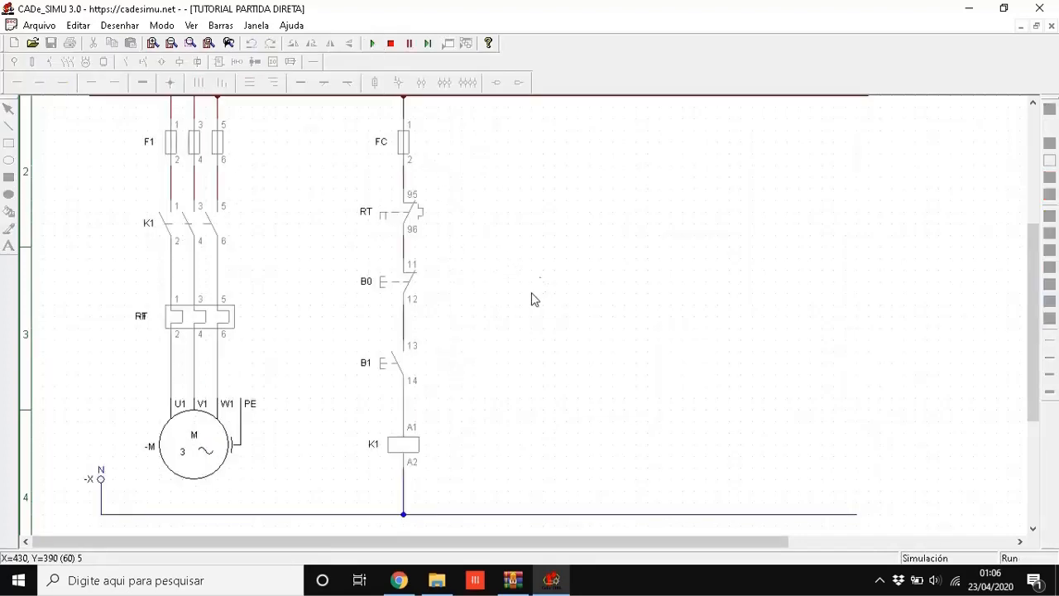
pyautogui.click(384, 366)
pyautogui.click(386, 367)
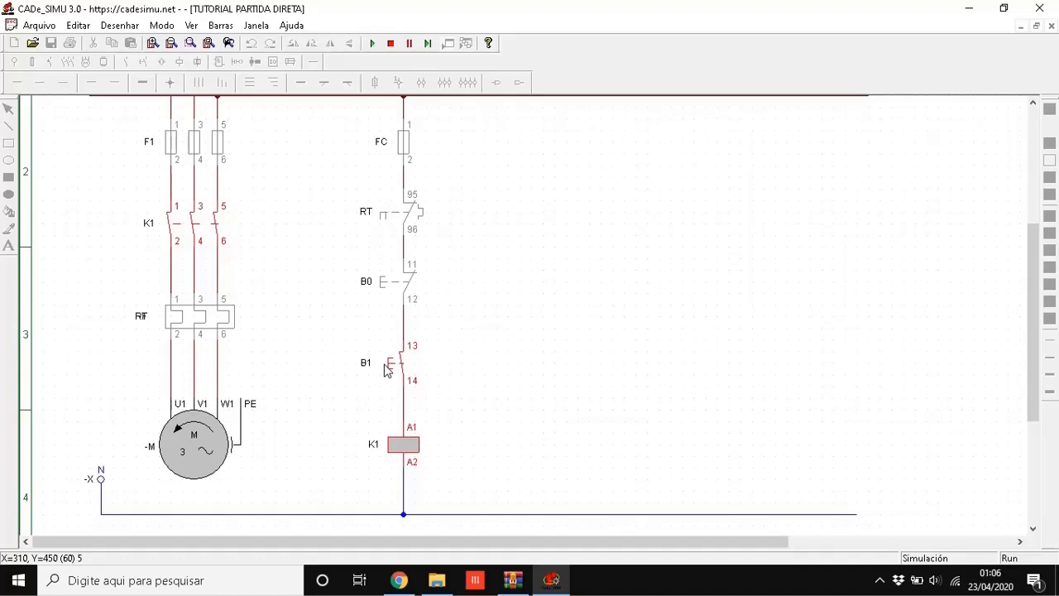
pyautogui.moveTo(385, 370); pyautogui.dragTo(385, 369)
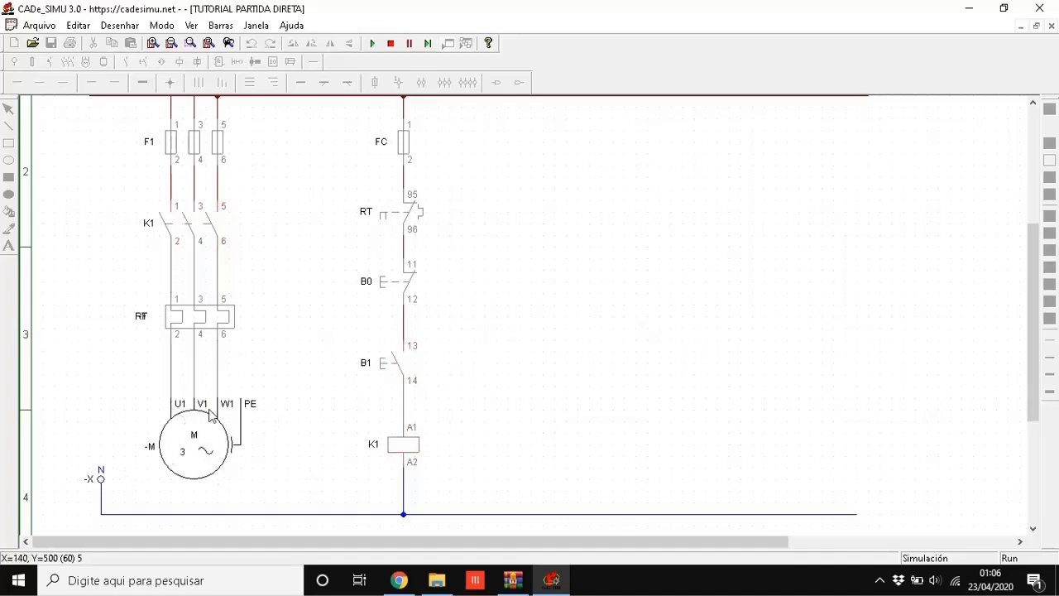
pyautogui.moveTo(382, 368); pyautogui.dragTo(382, 367)
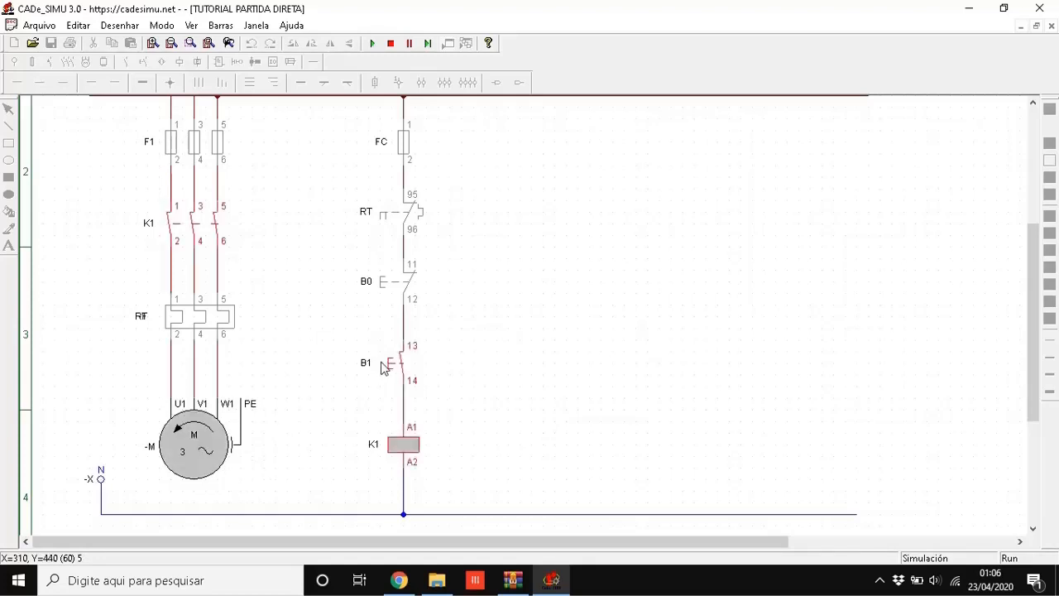
pyautogui.click(381, 368)
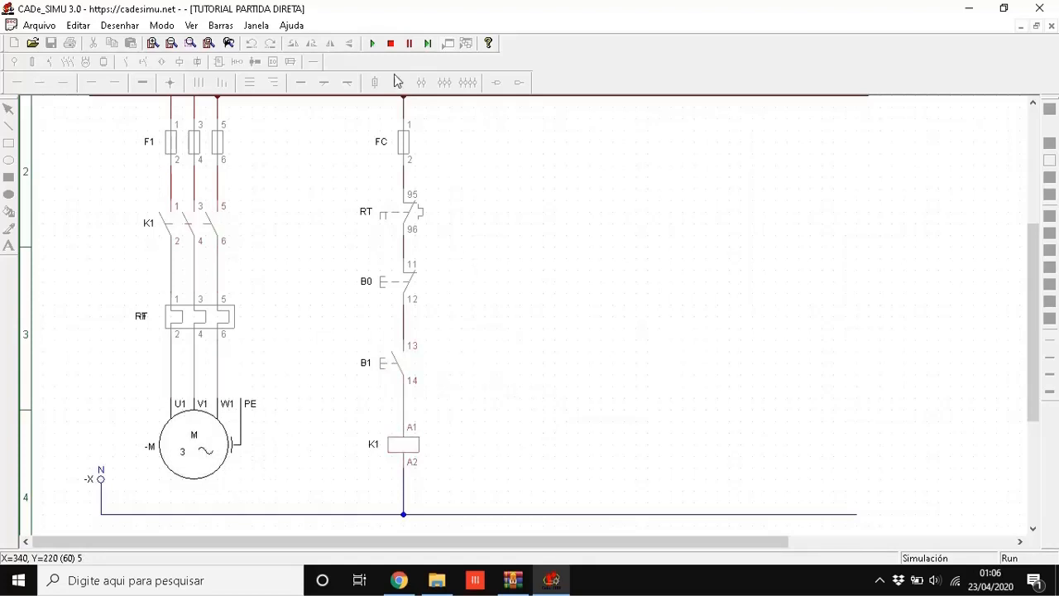
pyautogui.click(391, 43)
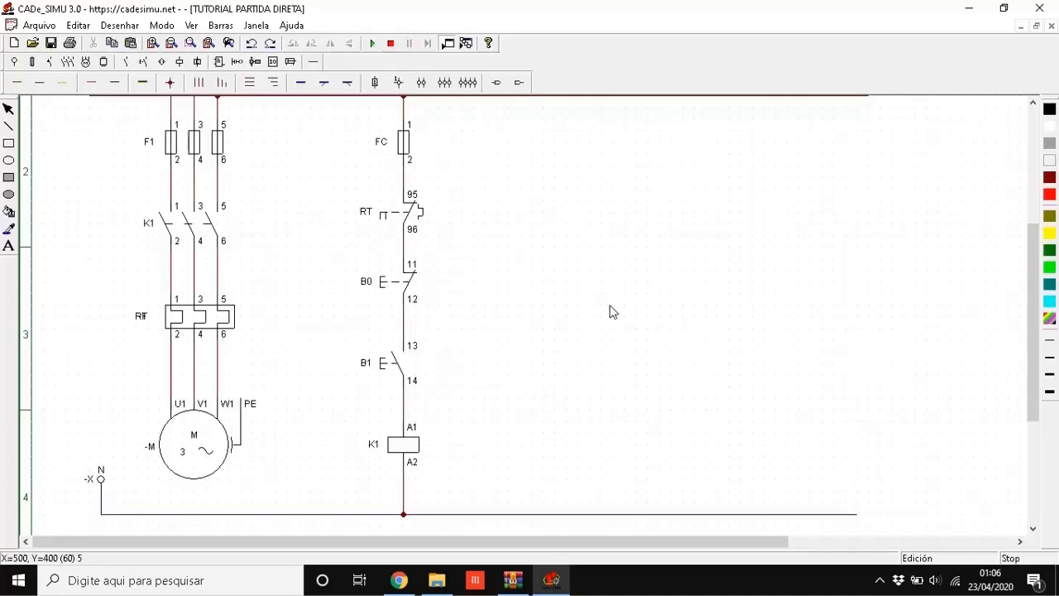
pyautogui.click(385, 371)
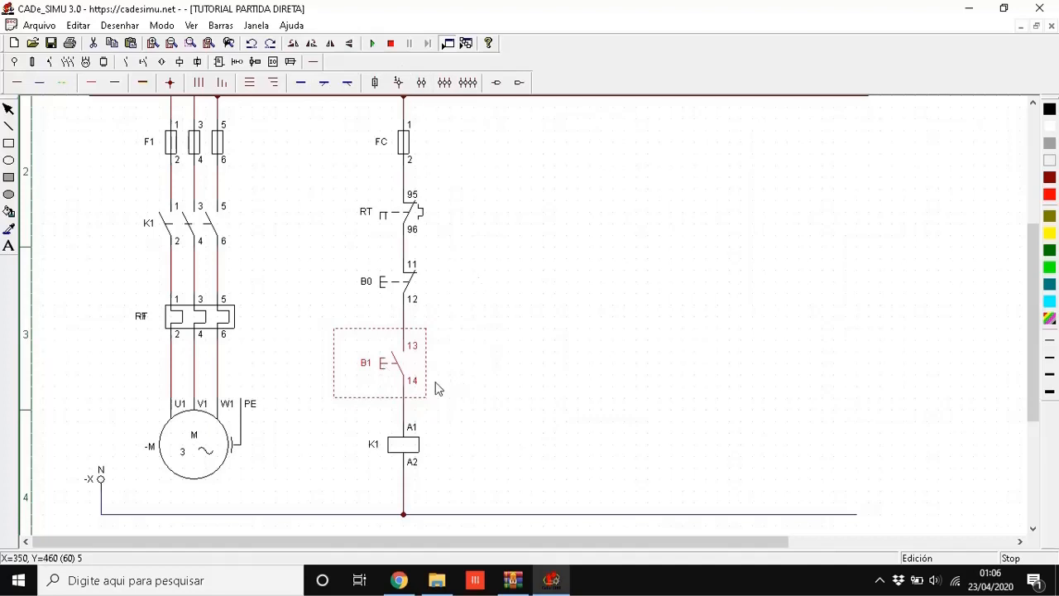
pyautogui.click(522, 373)
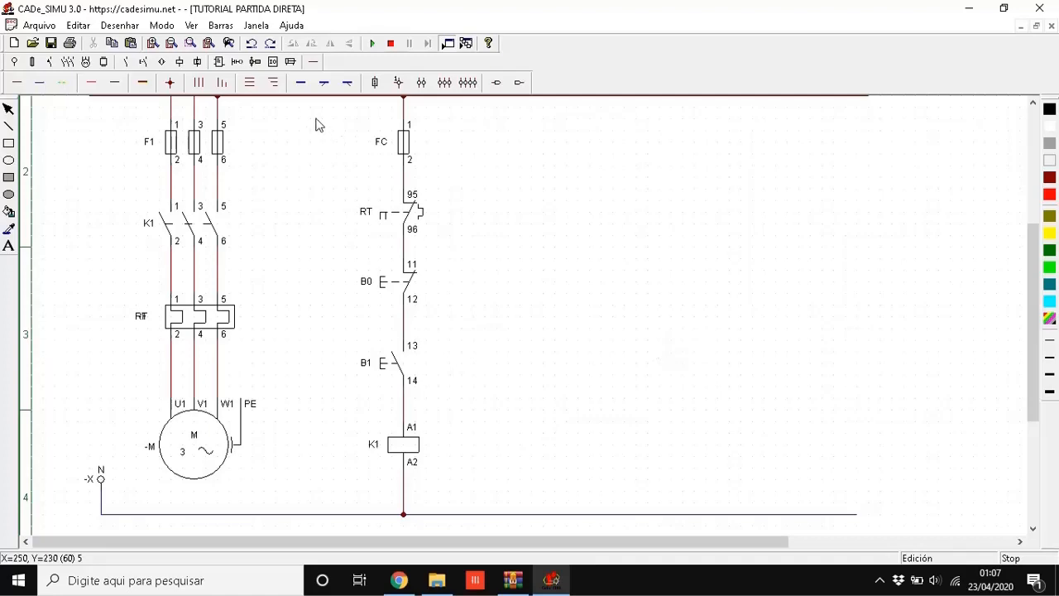
# - Place a normally open auxiliary contact (13-14) beside pushbutton B1 in the control circuit and name it K1
pyautogui.click(126, 61)
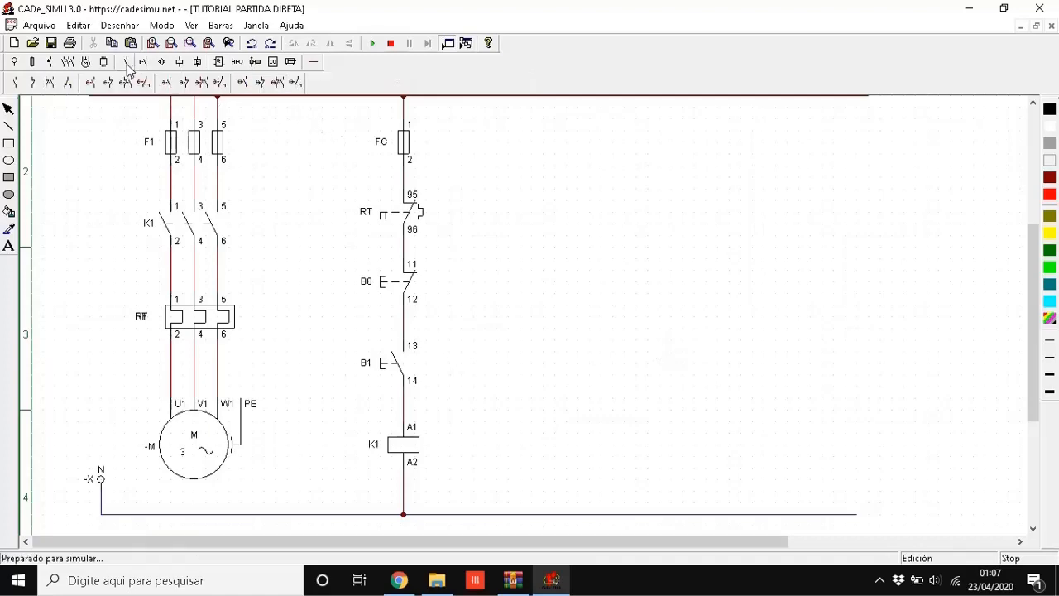
pyautogui.click(17, 85)
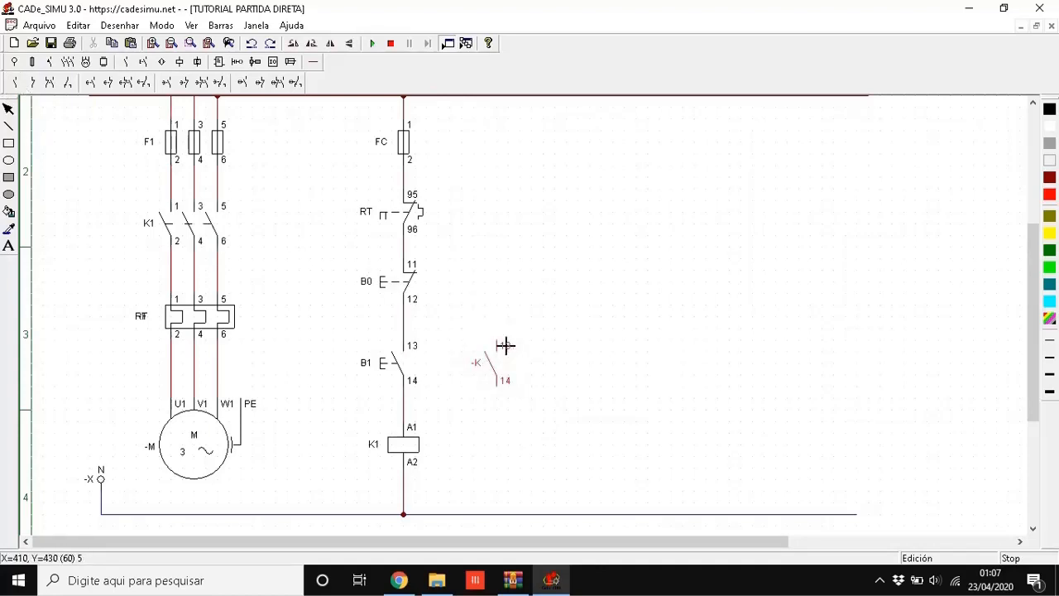
pyautogui.click(503, 344)
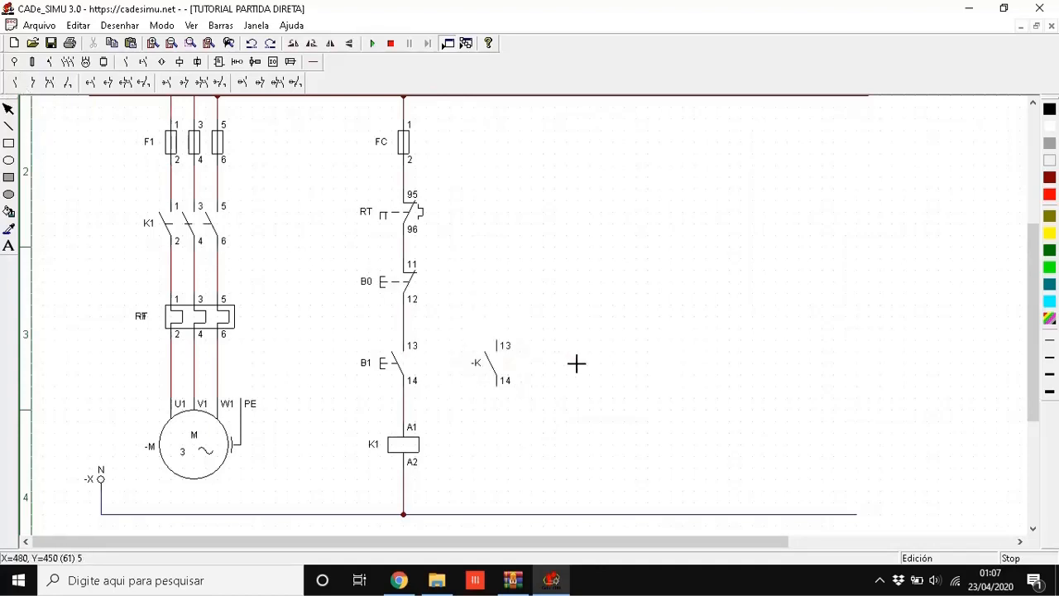
pyautogui.doubleClick(501, 364)
pyautogui.doubleClick(502, 219)
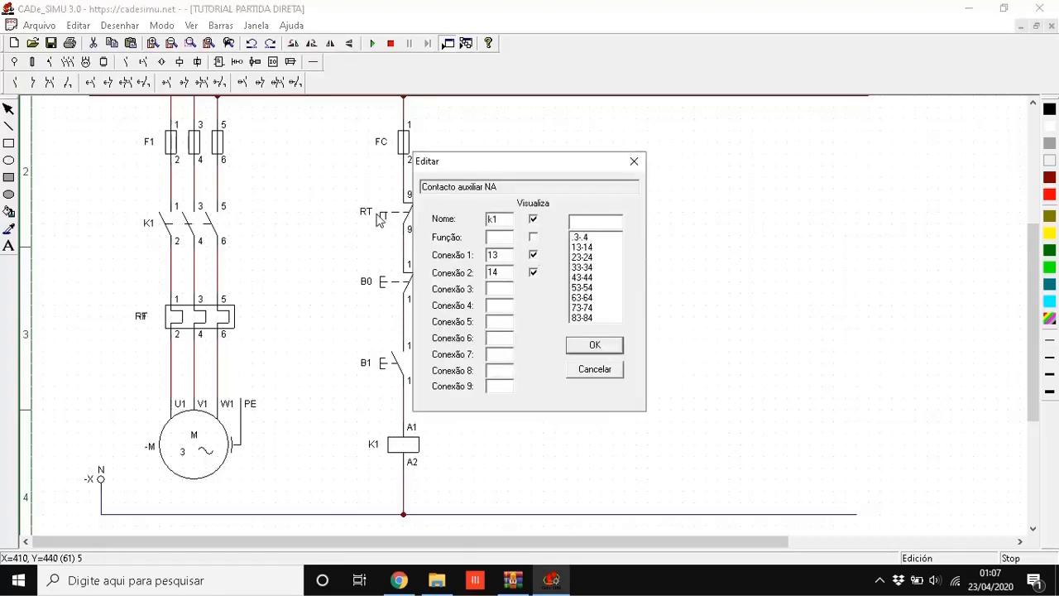
pyautogui.press('capslock')
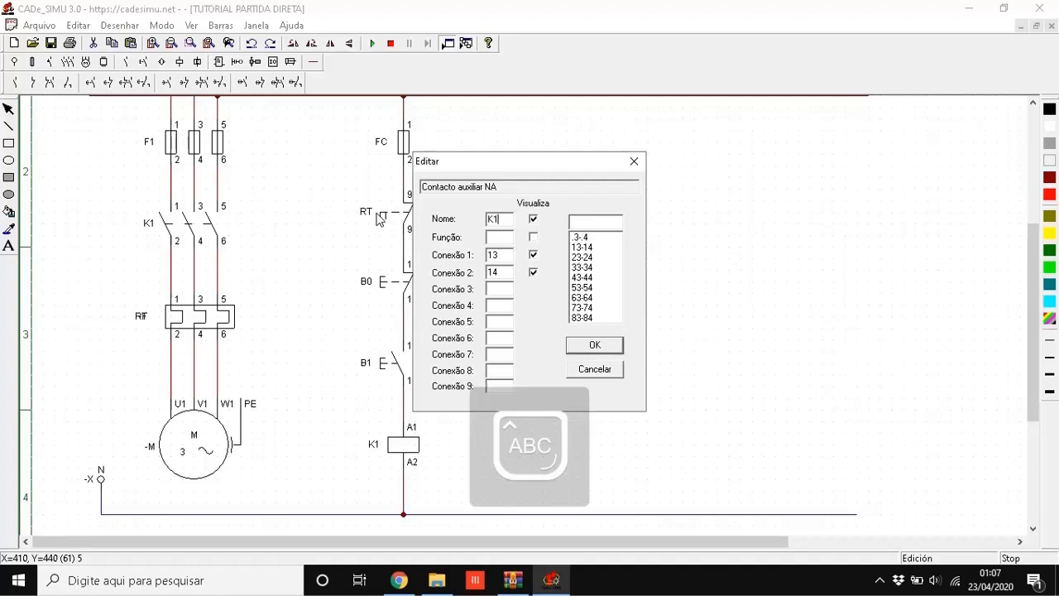
pyautogui.write('K1')
pyautogui.click(603, 369)
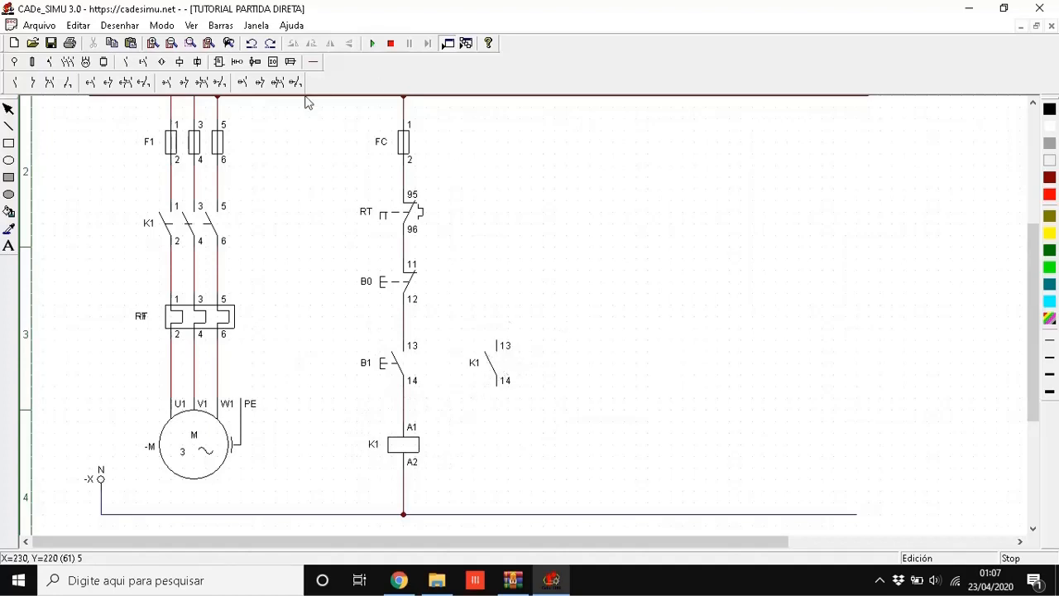
pyautogui.click(313, 62)
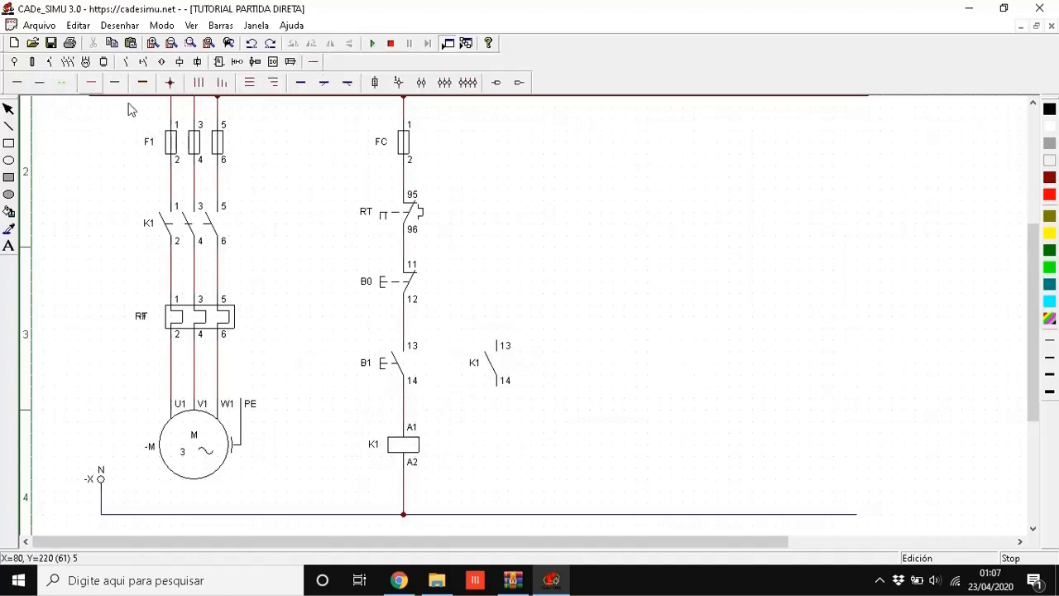
pyautogui.click(17, 83)
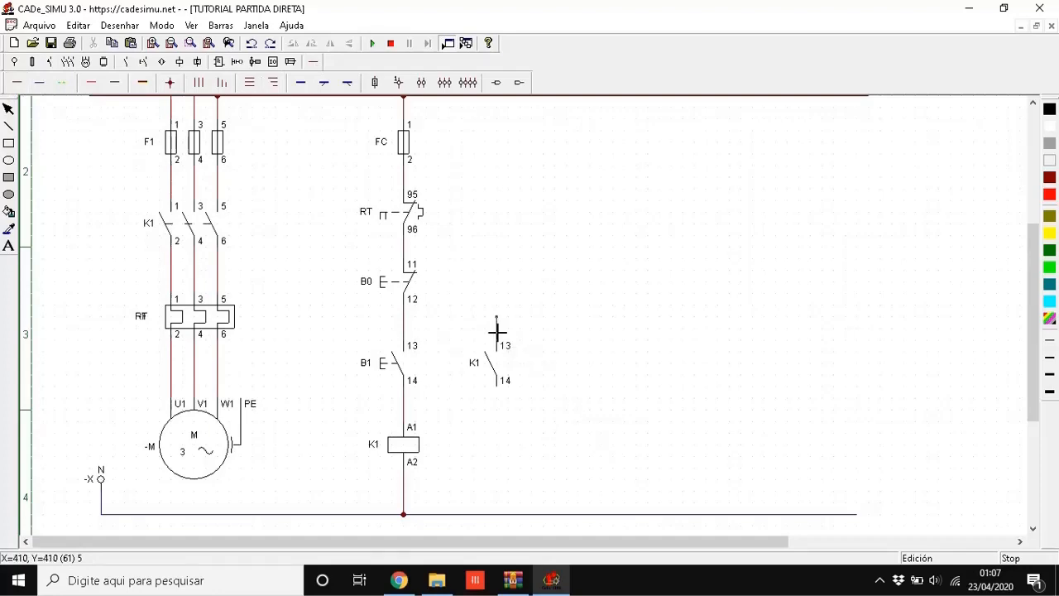
pyautogui.moveTo(497, 333); pyautogui.dragTo(404, 306)
pyautogui.moveTo(467, 307); pyautogui.dragTo(468, 304)
pyautogui.press('Delete')
pyautogui.click(497, 309)
pyautogui.press('Delete')
# - Wire auxiliary contact K1 (13-14) in parallel with pushbutton B1, joining the control column above and below B1
pyautogui.click(15, 84)
pyautogui.moveTo(496, 331); pyautogui.dragTo(411, 333)
pyautogui.moveTo(499, 387); pyautogui.dragTo(405, 398)
# - Simulate the circuit, actuate B1 once to test the self-holding of K1, and stop the simulation
pyautogui.click(374, 44)
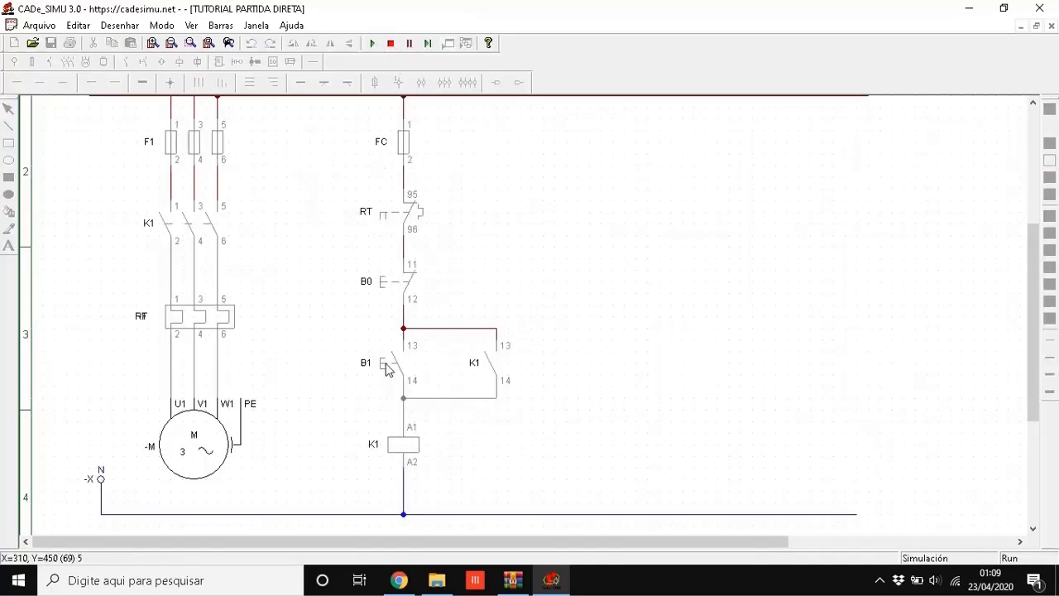
pyautogui.click(387, 369)
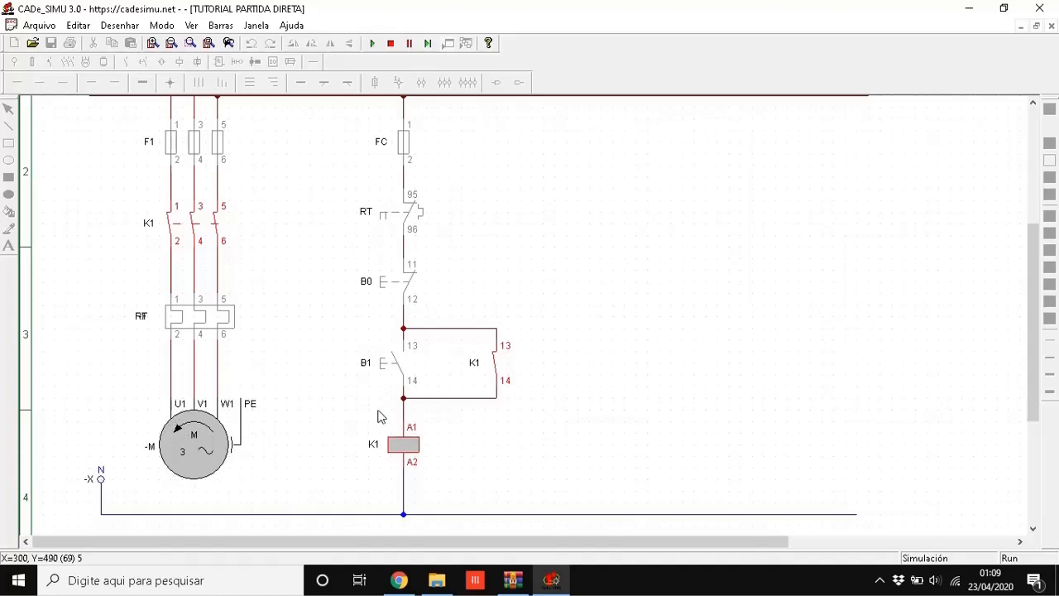
pyautogui.click(390, 43)
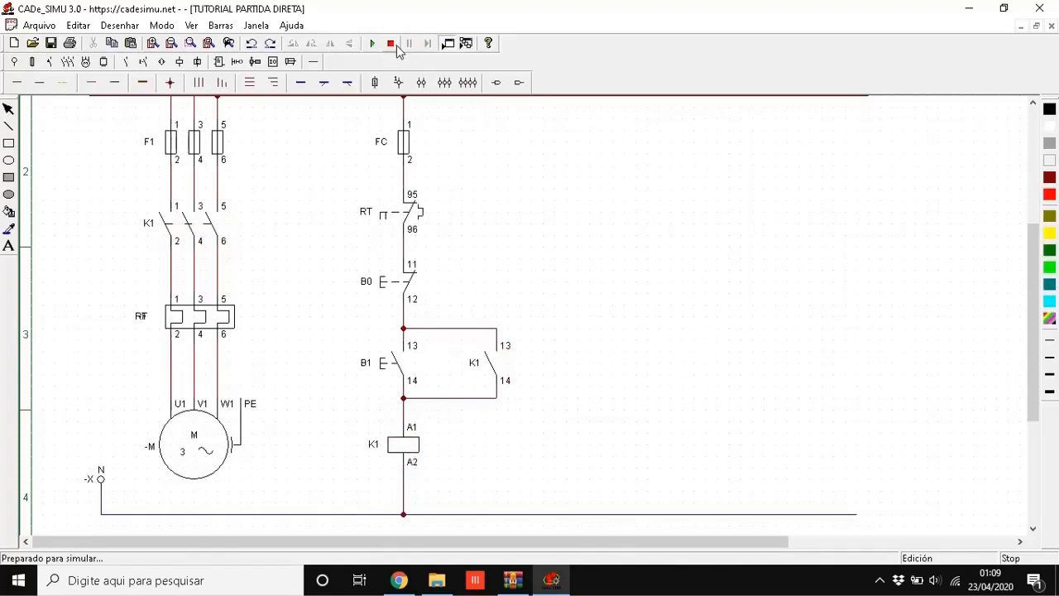
# - Simulate the circuit again, start the motor with B1, and trip and reset the thermal relay RT
pyautogui.click(372, 43)
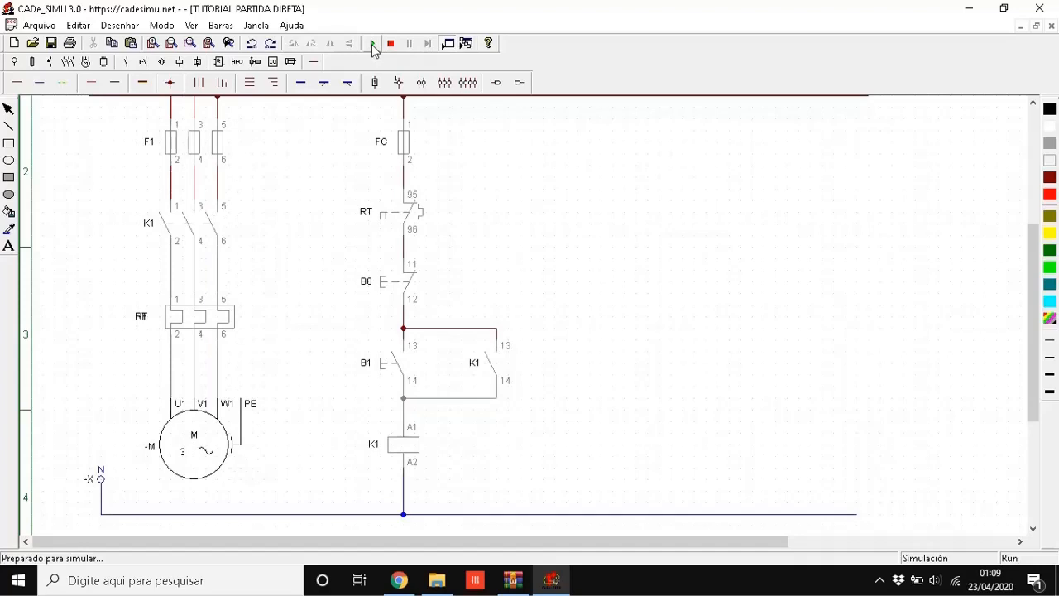
pyautogui.click(385, 369)
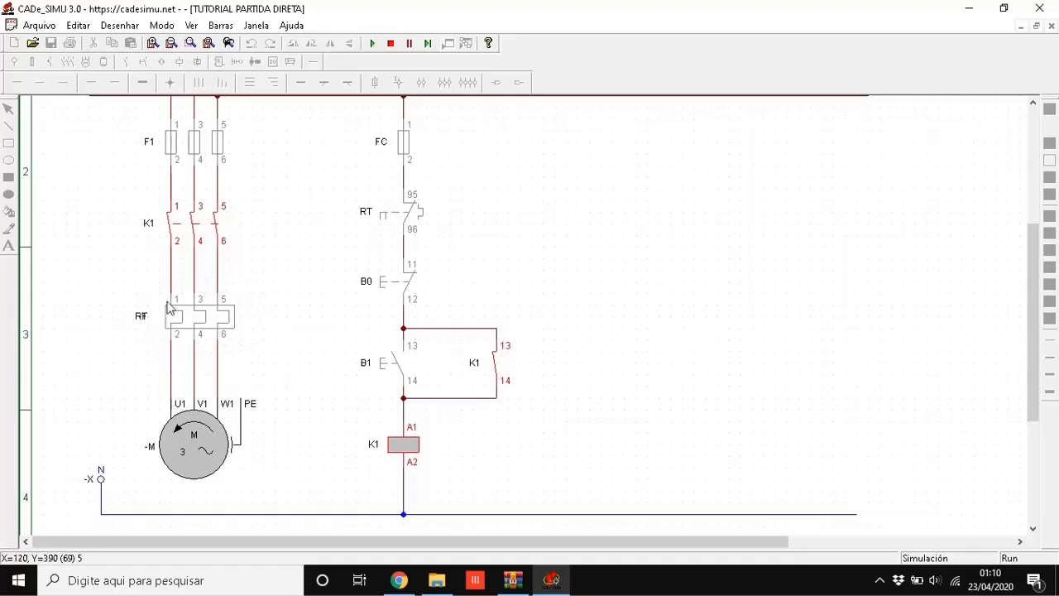
pyautogui.scroll(1, 217, 350)
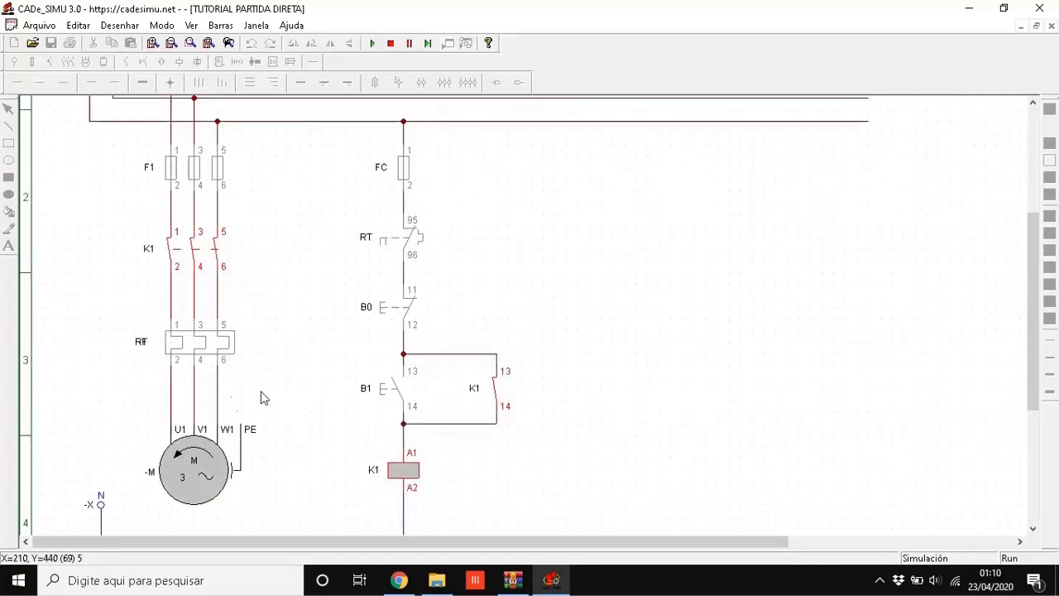
pyautogui.click(198, 346)
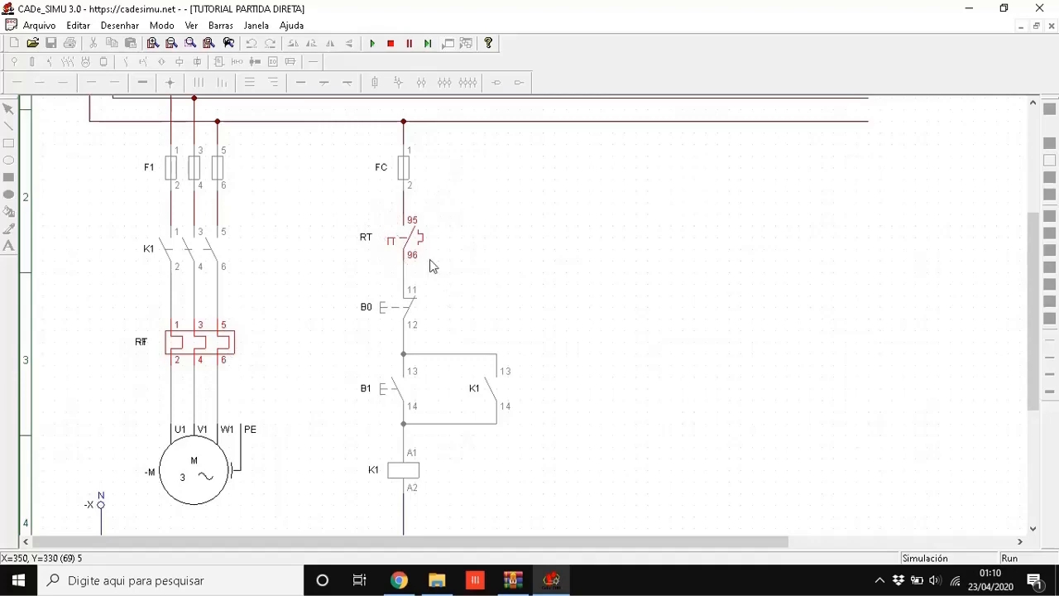
pyautogui.scroll(-1, 404, 308)
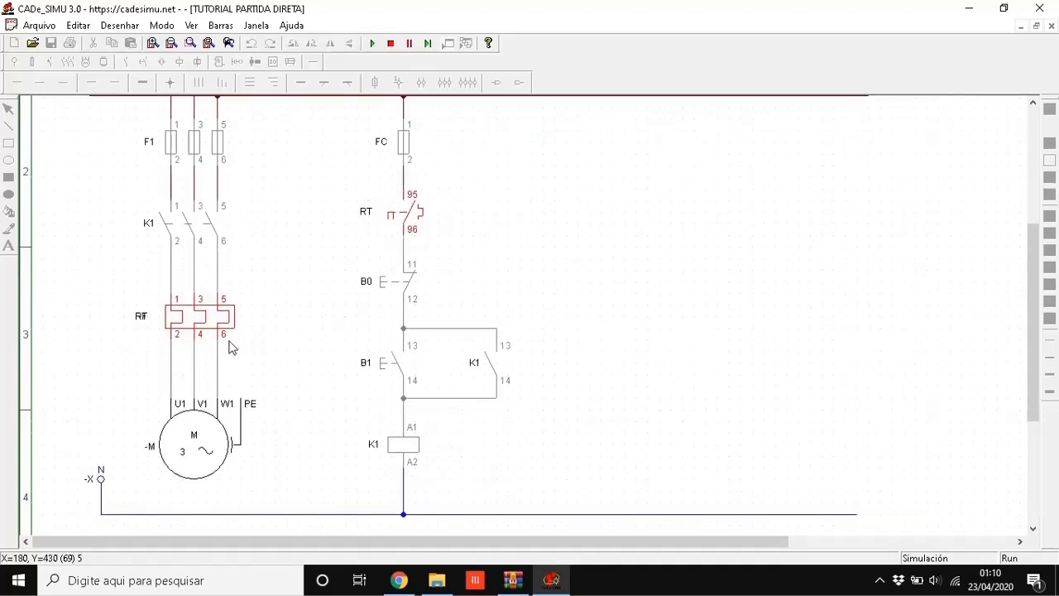
pyautogui.click(203, 317)
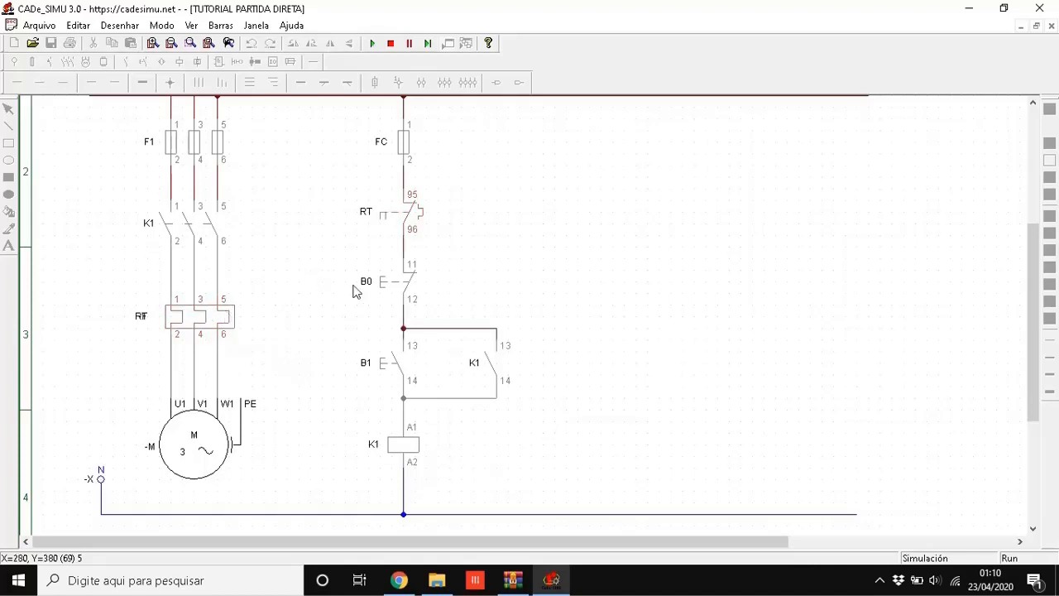
# - Start the motor again with B1 and open control fuse FC to test the control circuit's protection
pyautogui.click(392, 369)
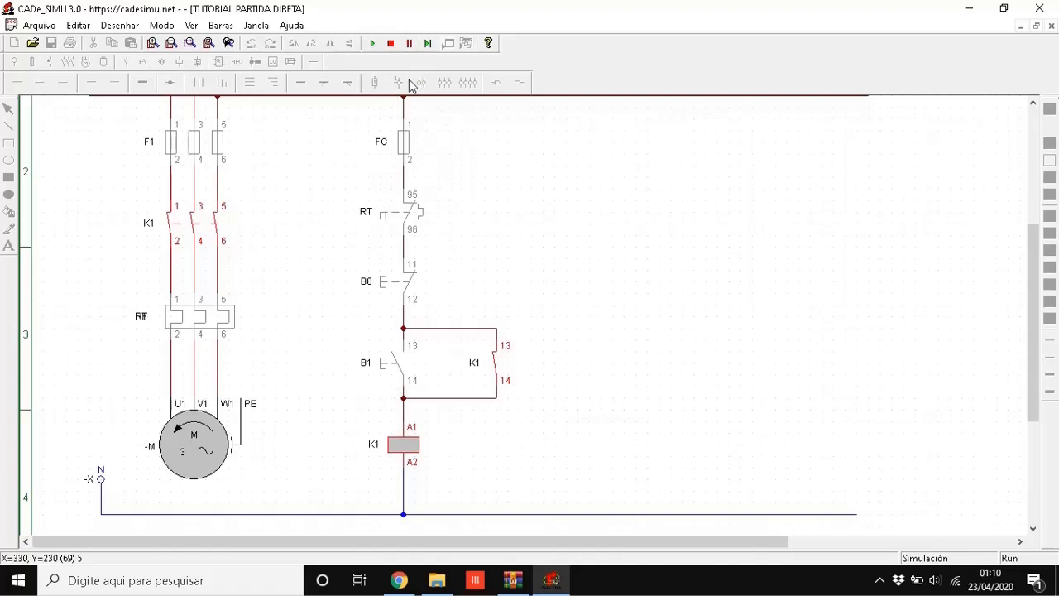
pyautogui.click(405, 142)
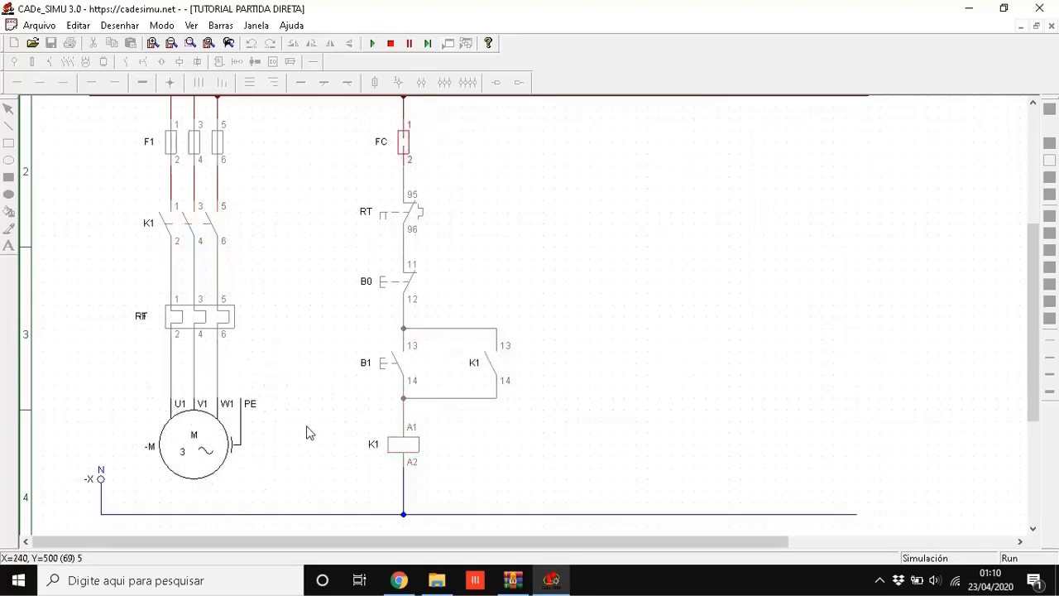
# - Restart the simulation and test power fuses F1 by opening and closing them around a B1 start, ending with the simulation stopped
pyautogui.click(372, 43)
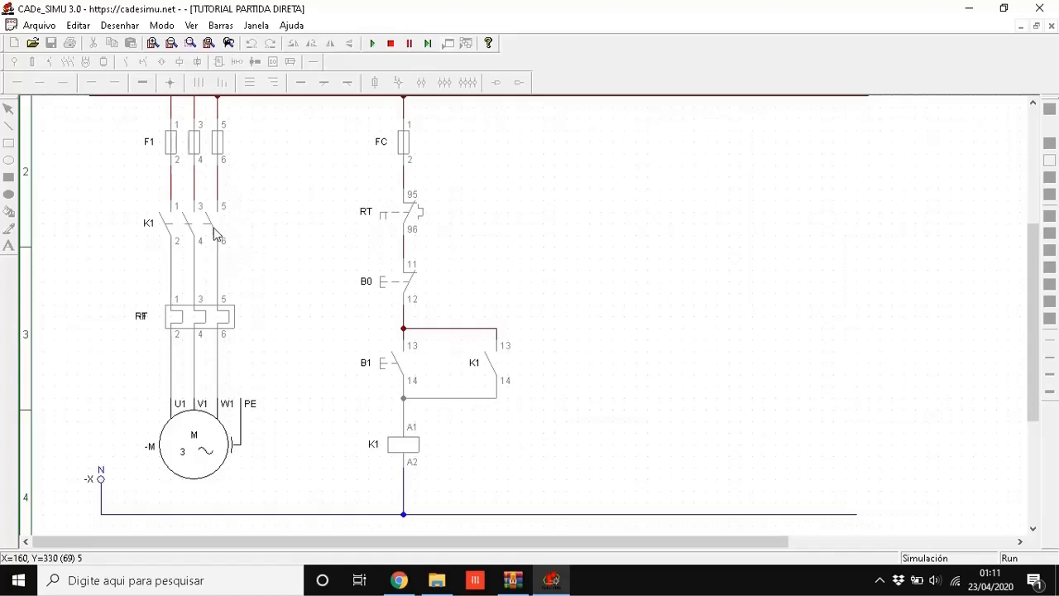
pyautogui.click(219, 147)
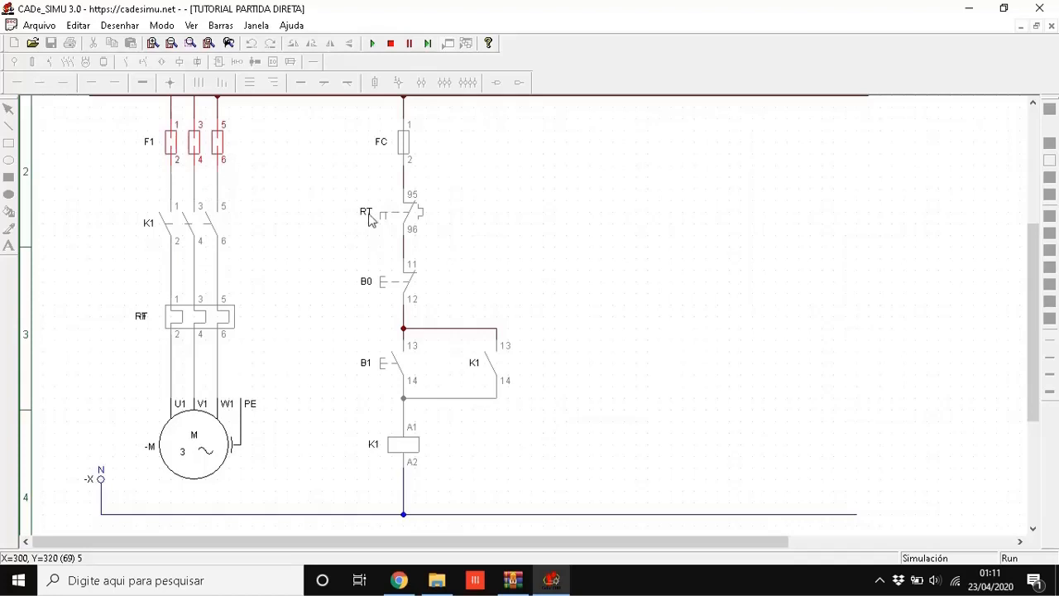
pyautogui.click(390, 370)
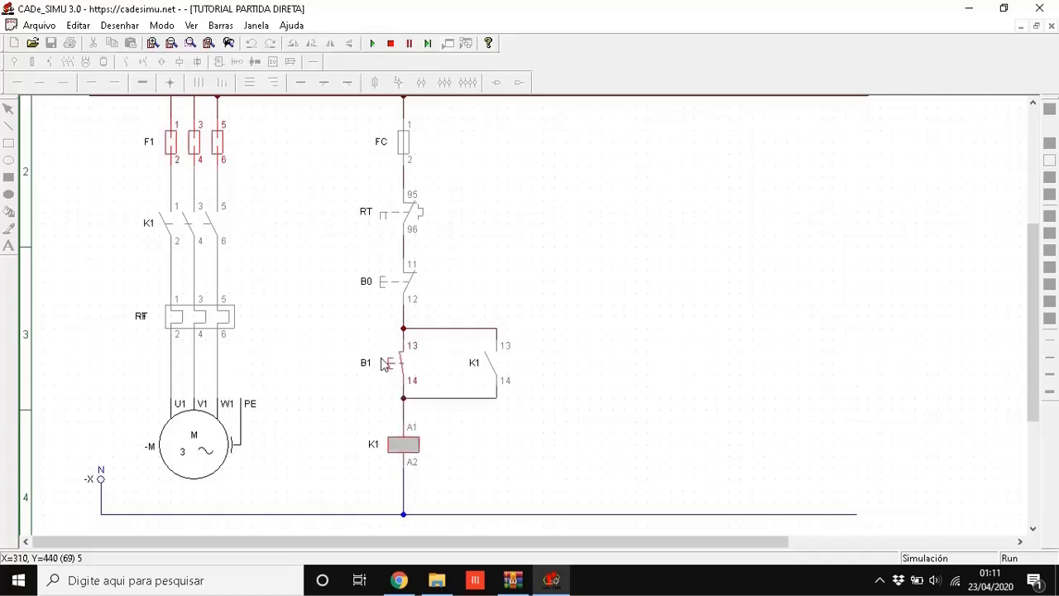
pyautogui.click(219, 148)
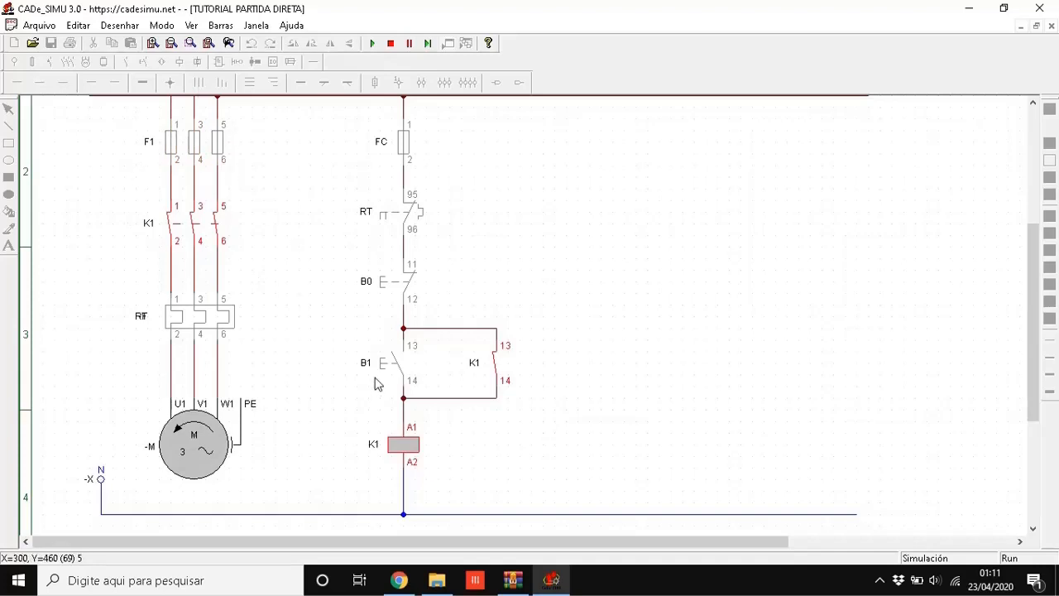
pyautogui.click(219, 144)
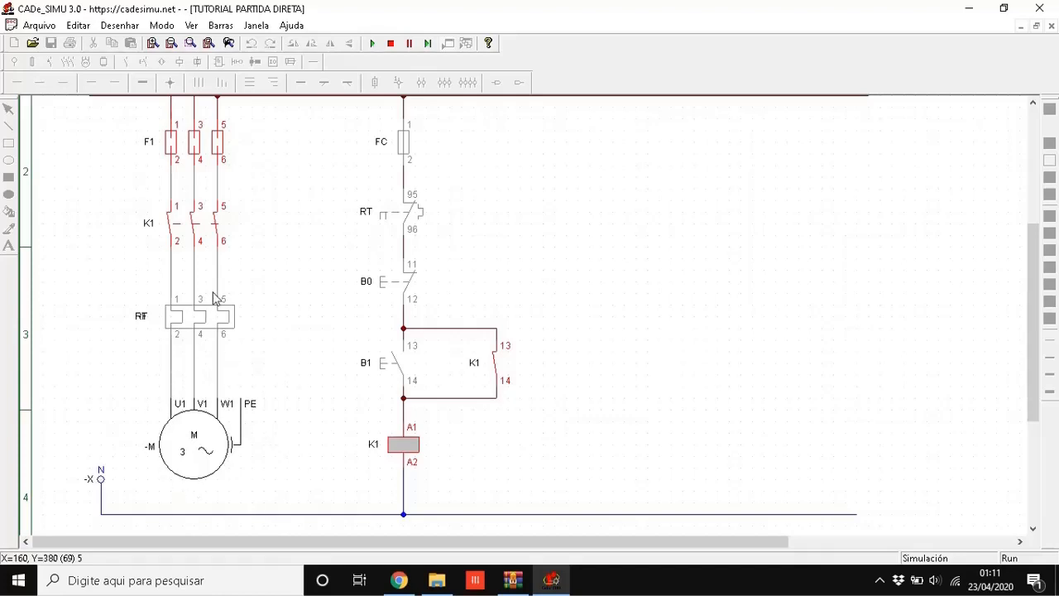
pyautogui.click(391, 43)
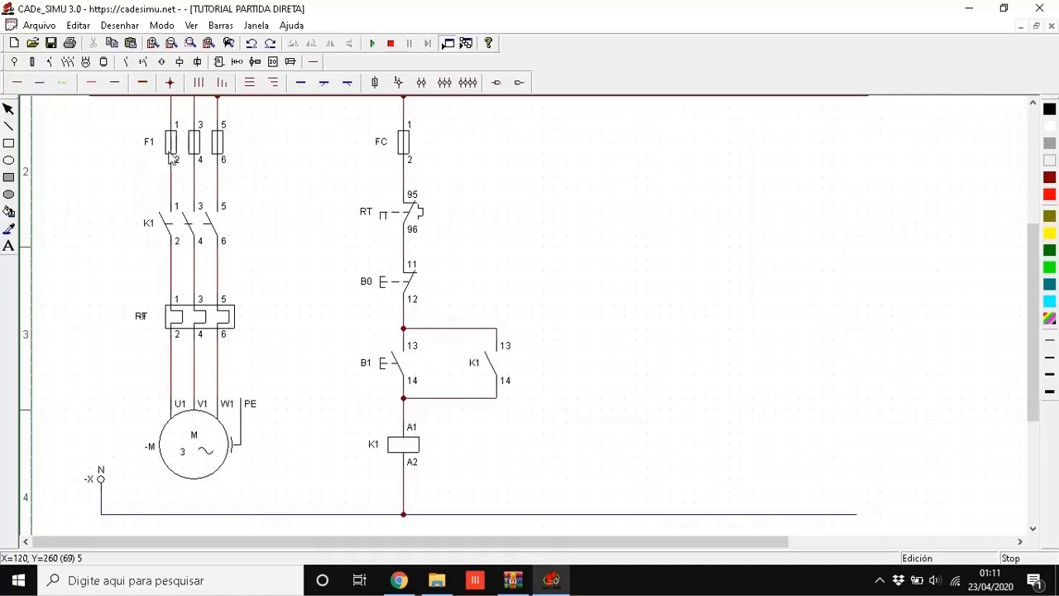
# - Run the simulation once more, start the motor with B1 and open fuses F1 while it runs, ending with the simulation stopped
pyautogui.click(372, 43)
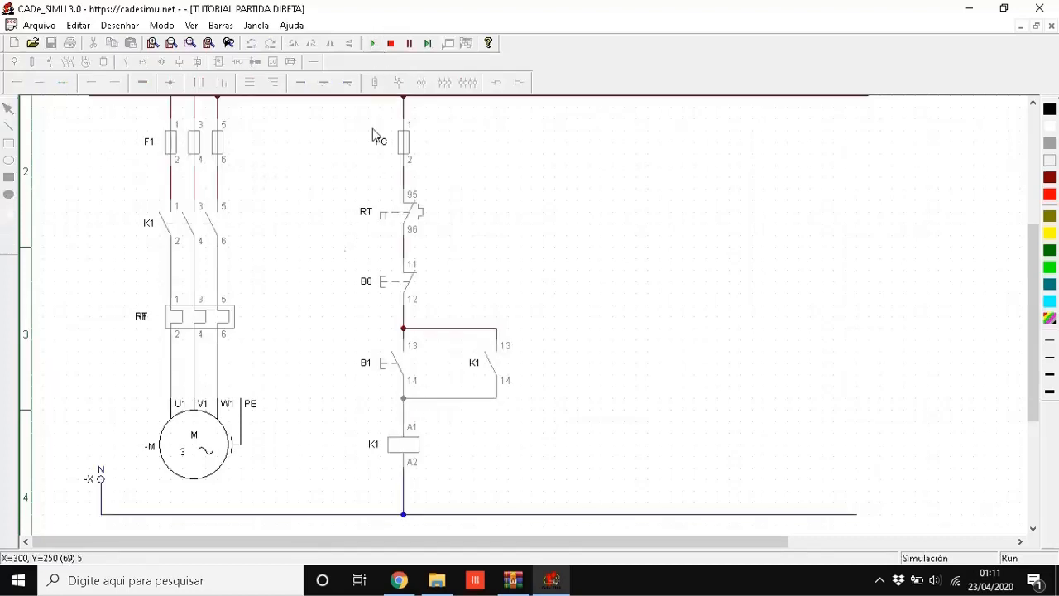
pyautogui.click(394, 364)
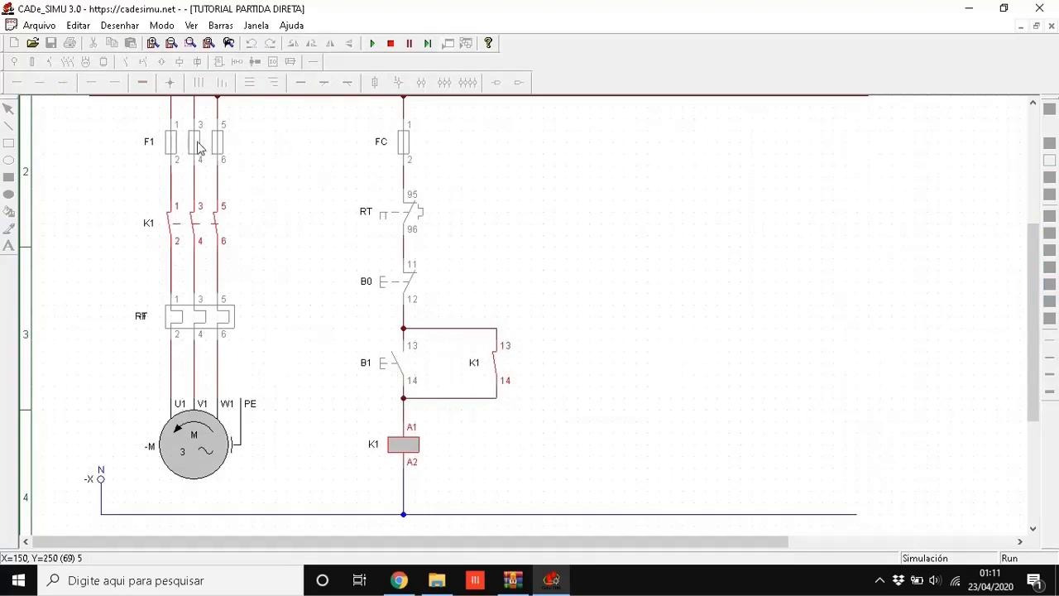
pyautogui.click(198, 147)
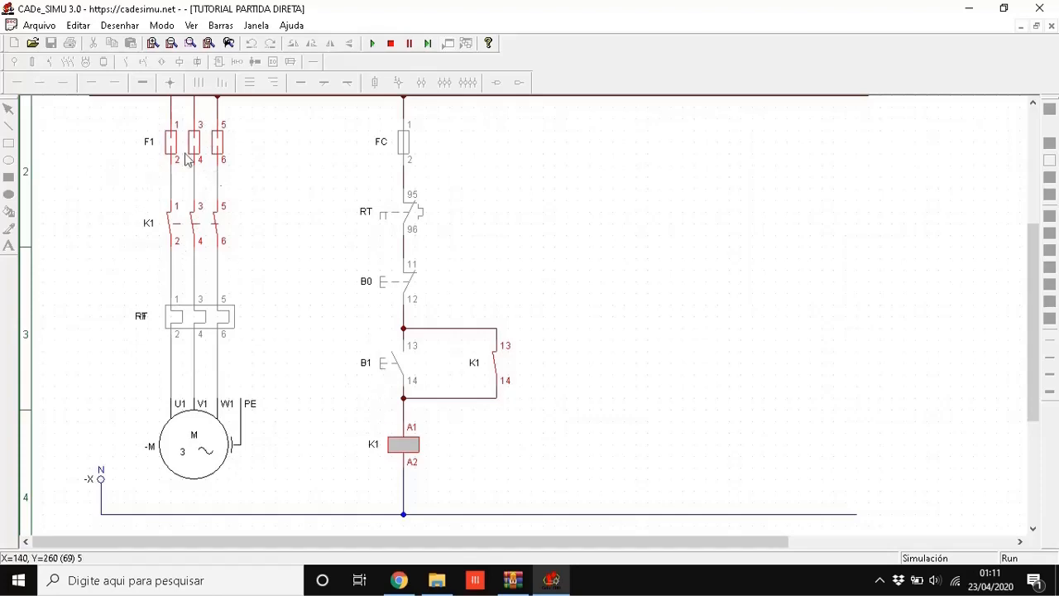
pyautogui.click(391, 45)
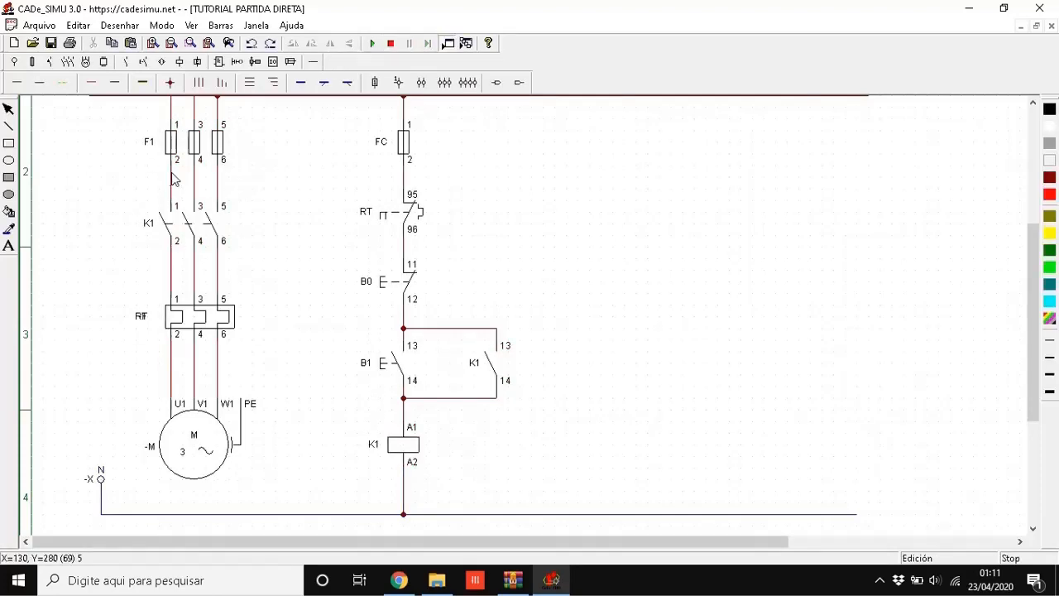
pyautogui.click(387, 374)
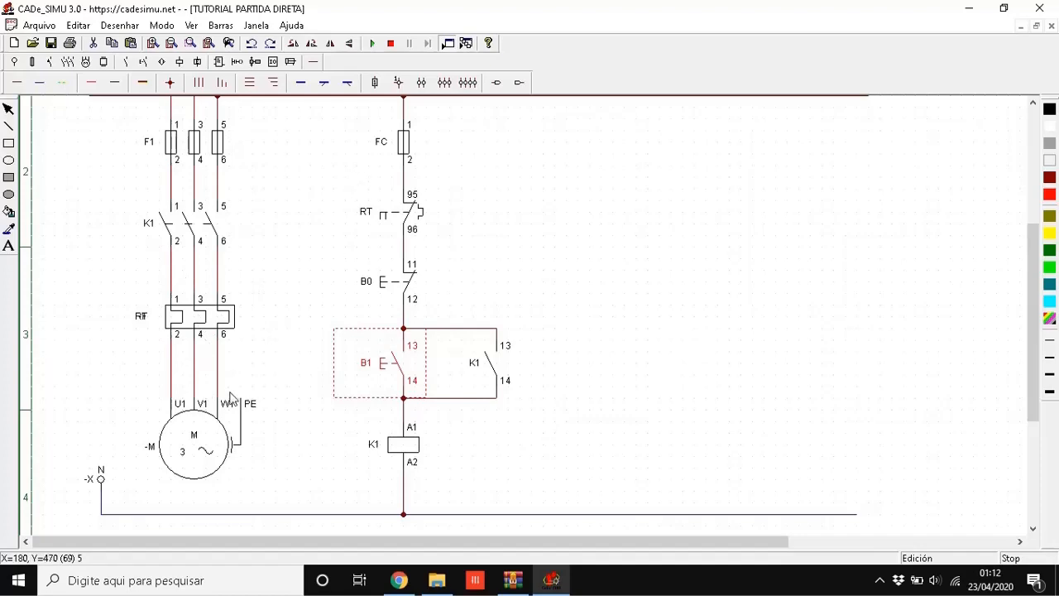
pyautogui.click(610, 385)
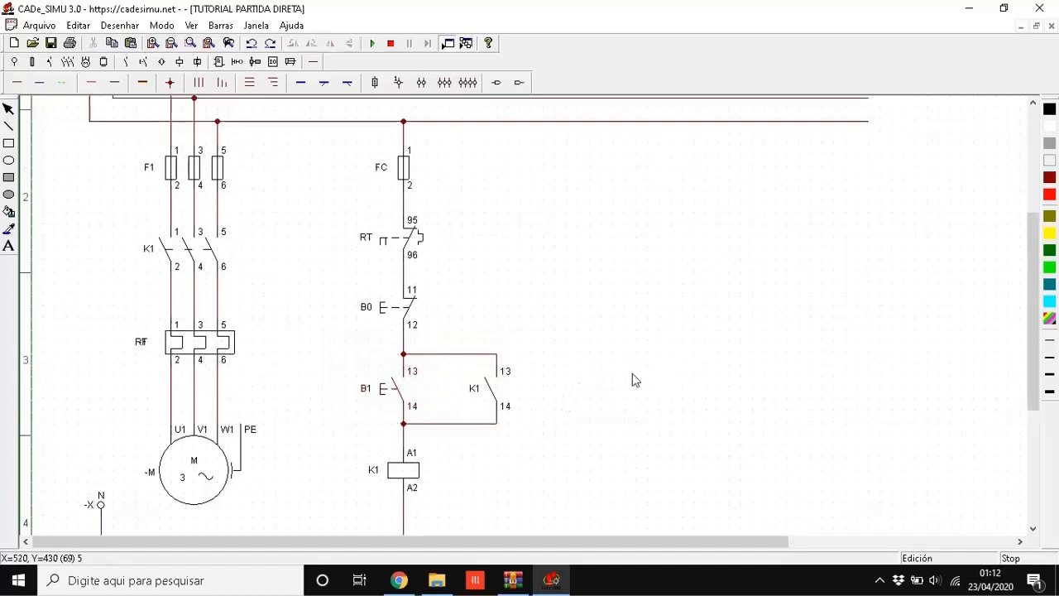
pyautogui.scroll(1, 544, 367)
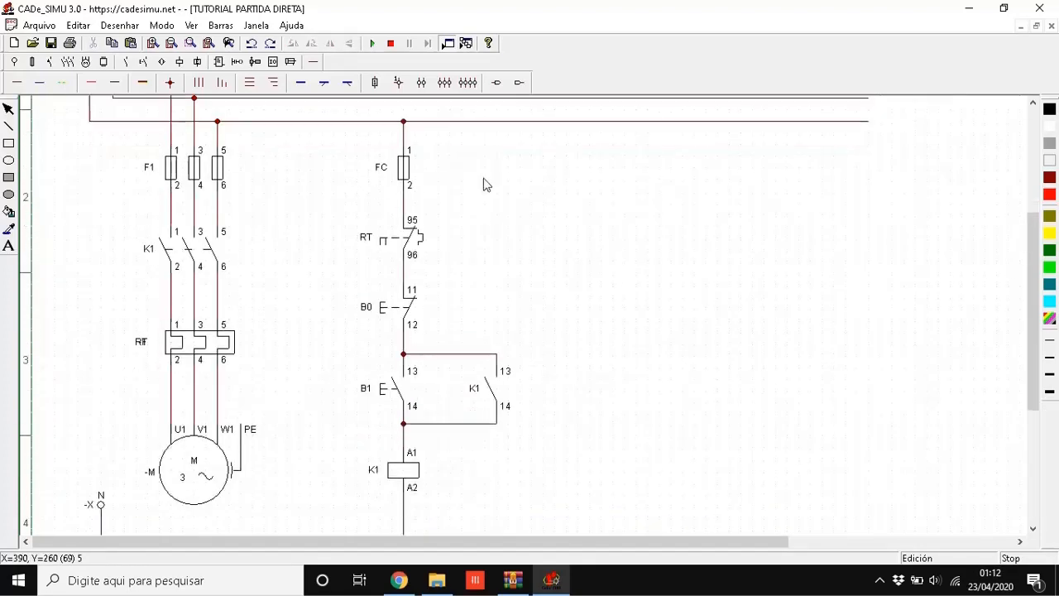